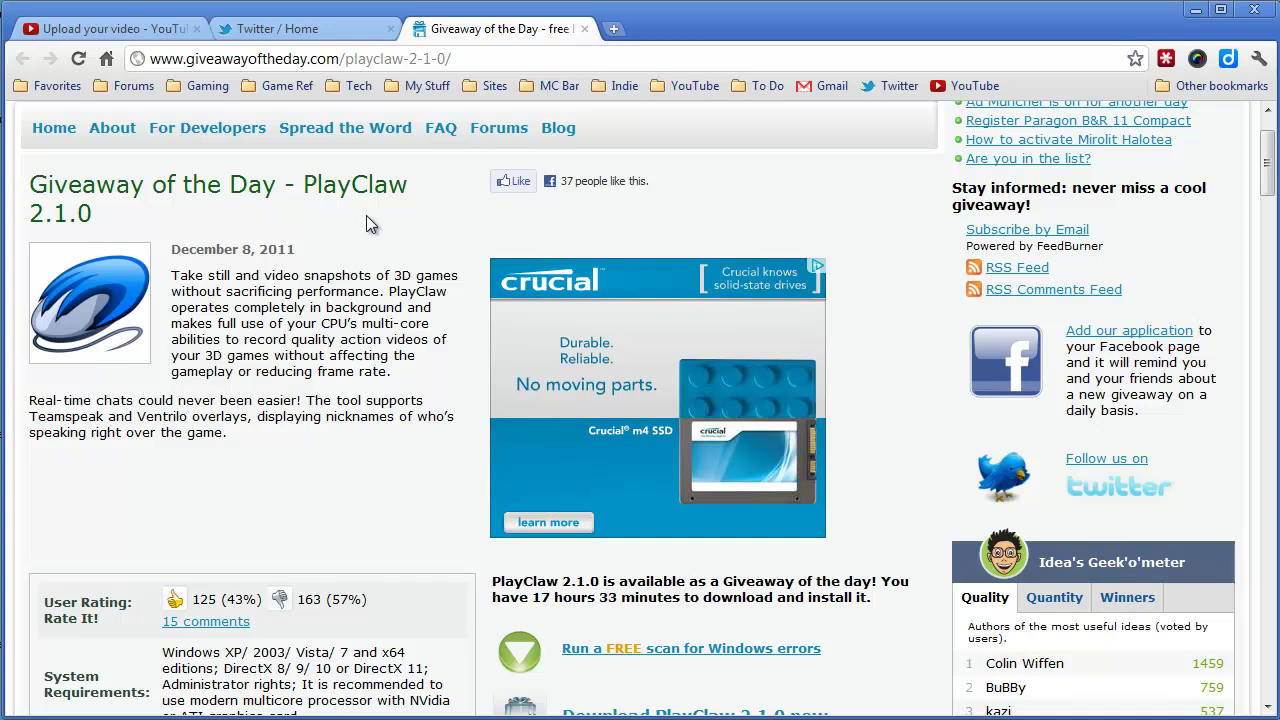
Examine the PlayClaw 2.1.0 giveaway page for the program's name, the page address and the time left to download
left_click_drag(303, 185, 408, 183)
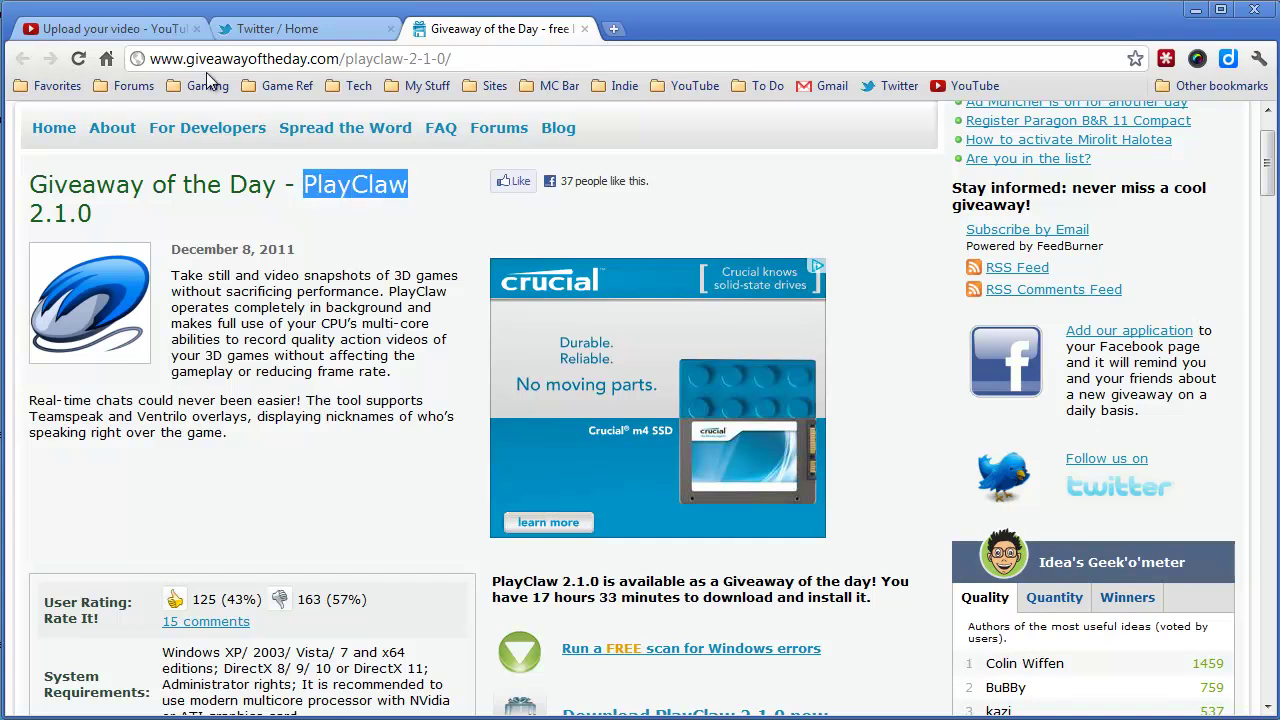
left_click(340, 59)
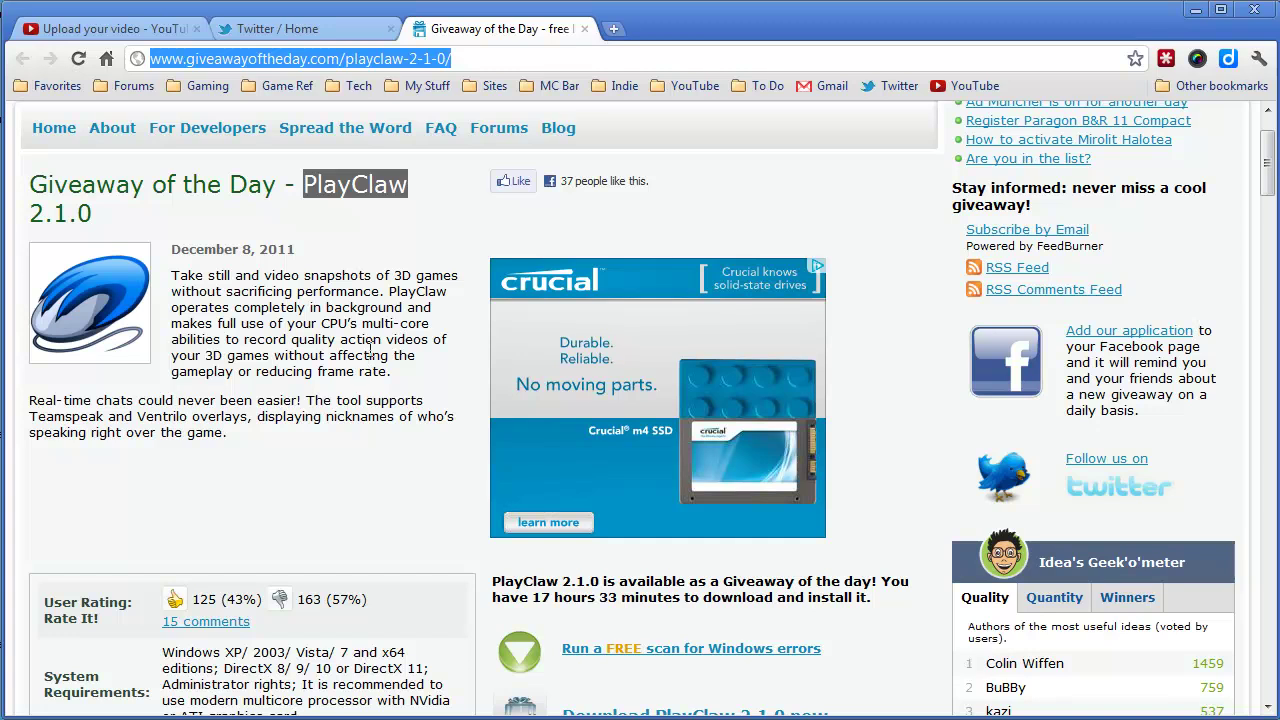
left_click(370, 347)
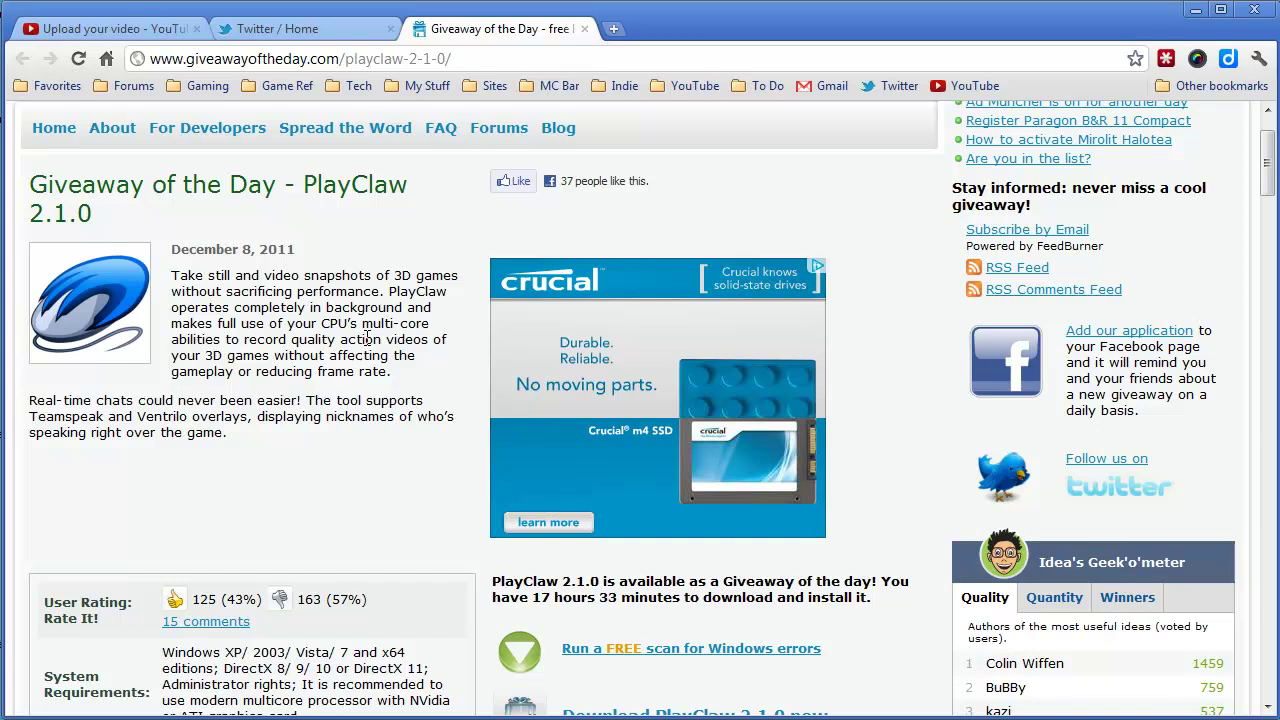
left_click_drag(533, 597, 618, 598)
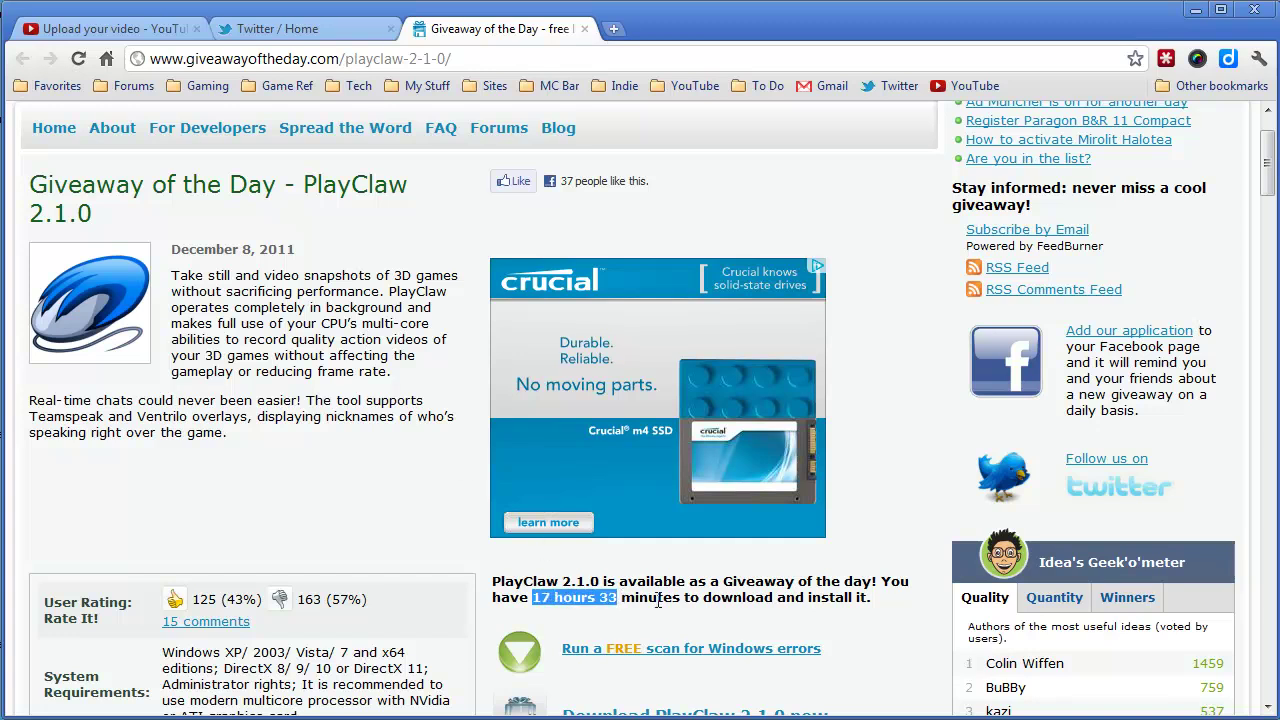
left_click(330, 366)
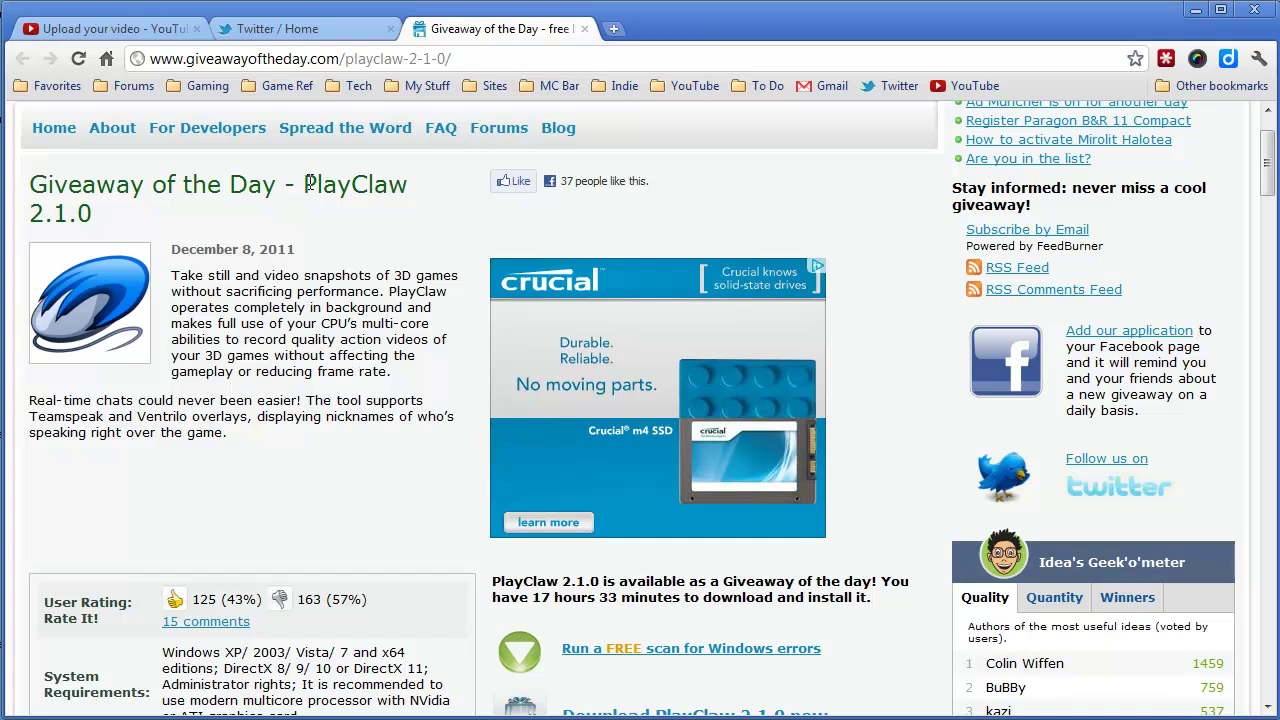
left_click_drag(304, 184, 408, 181)
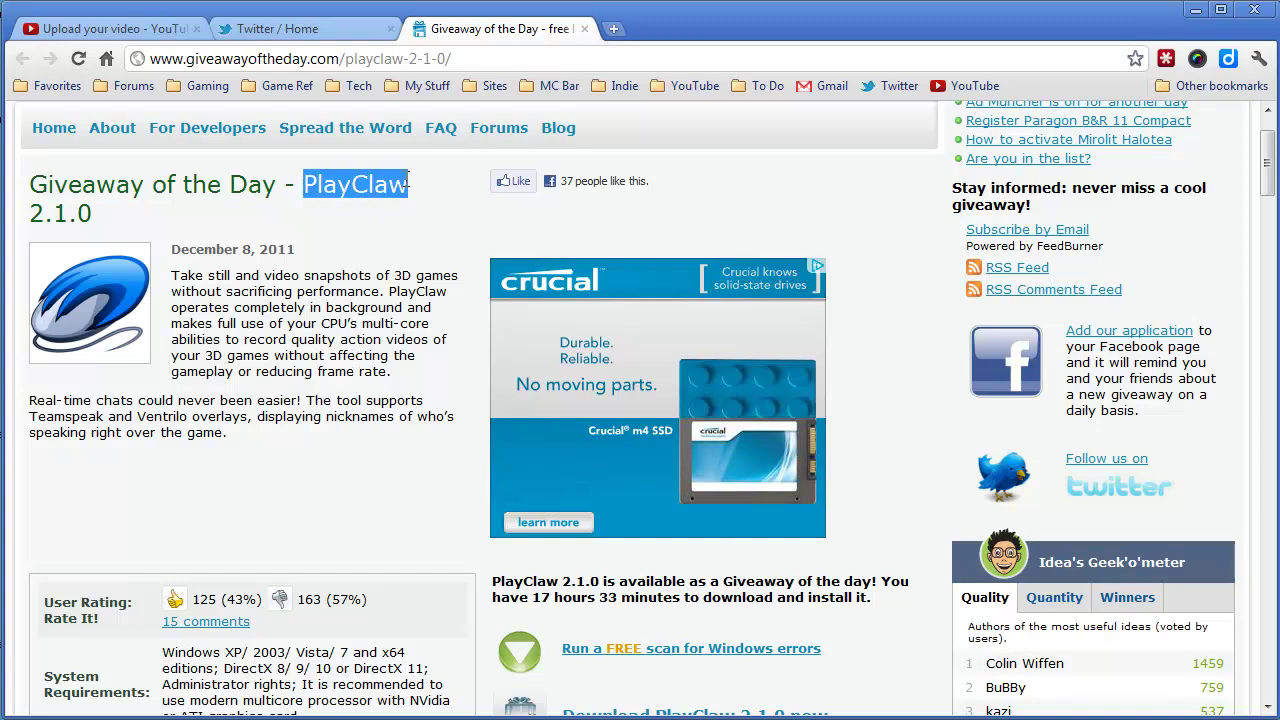
left_click(362, 368)
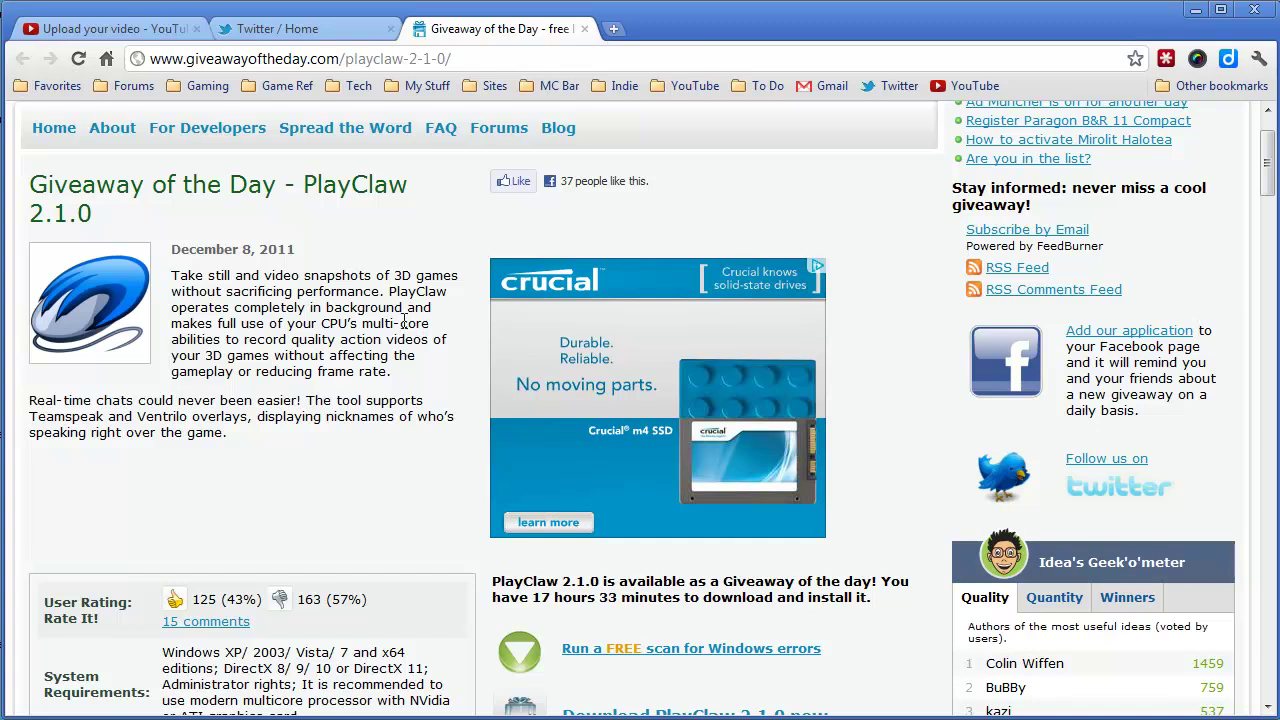
Read through the giveaway page's PlayClaw description, system requirements, price and download section
scroll(404, 322, "down", 1)
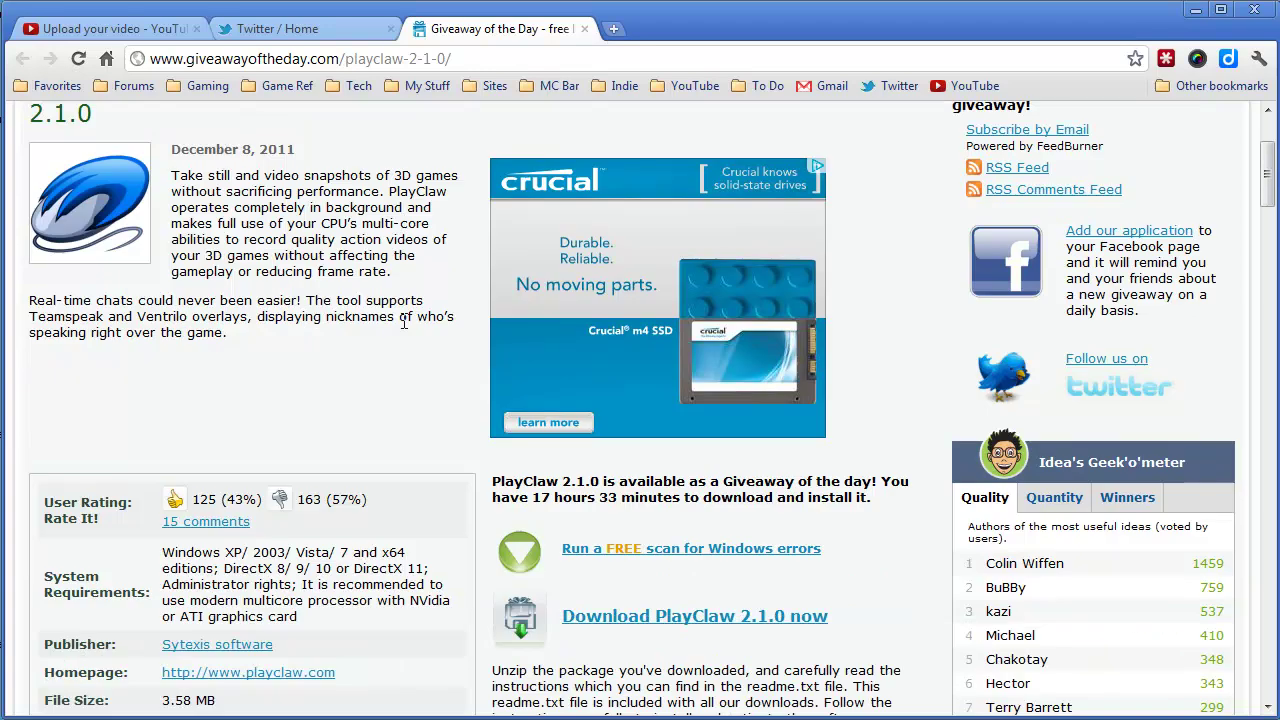
scroll(404, 322, "up", 2)
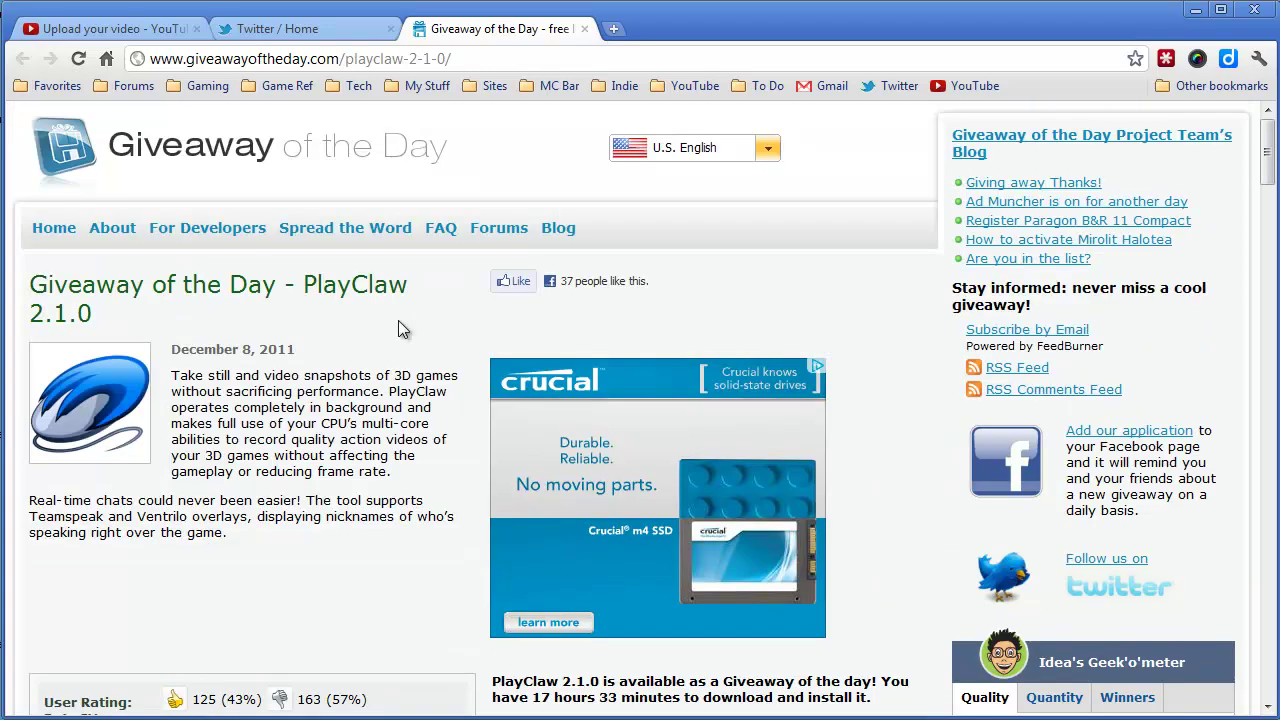
scroll(390, 401, "down", 1)
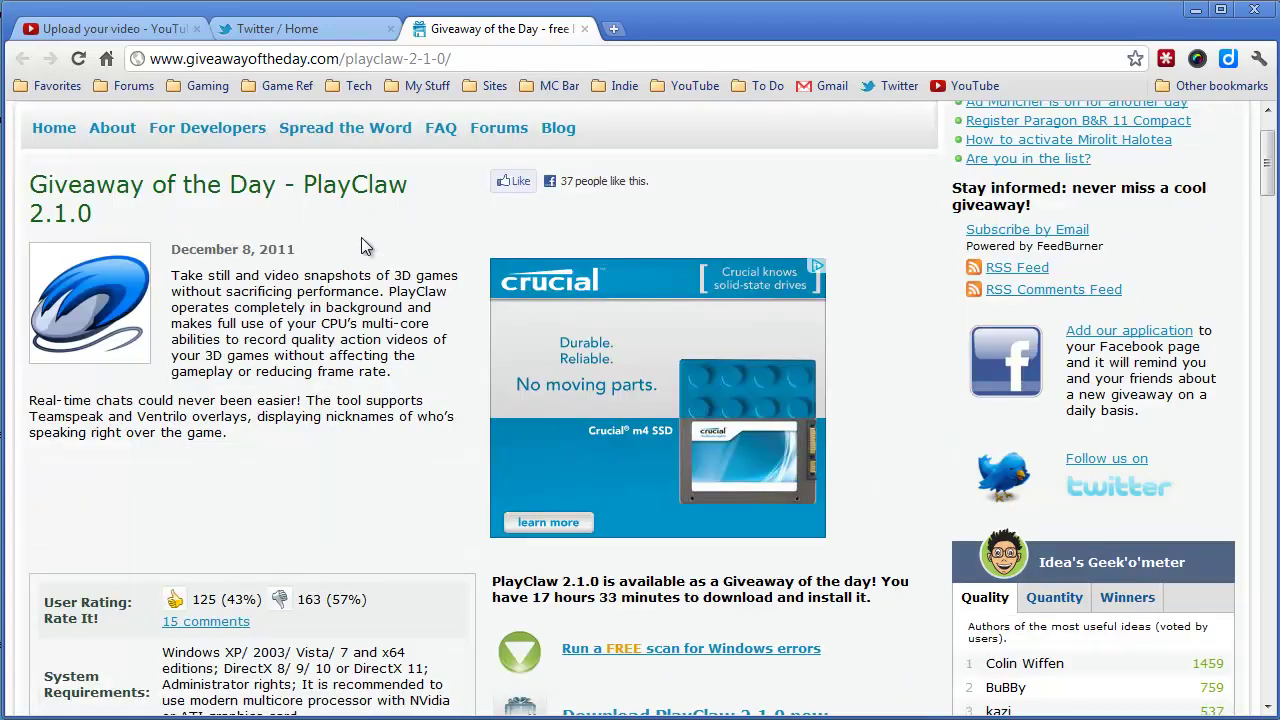
left_click_drag(305, 184, 410, 184)
left_click(380, 314)
scroll(391, 339, "down", 1)
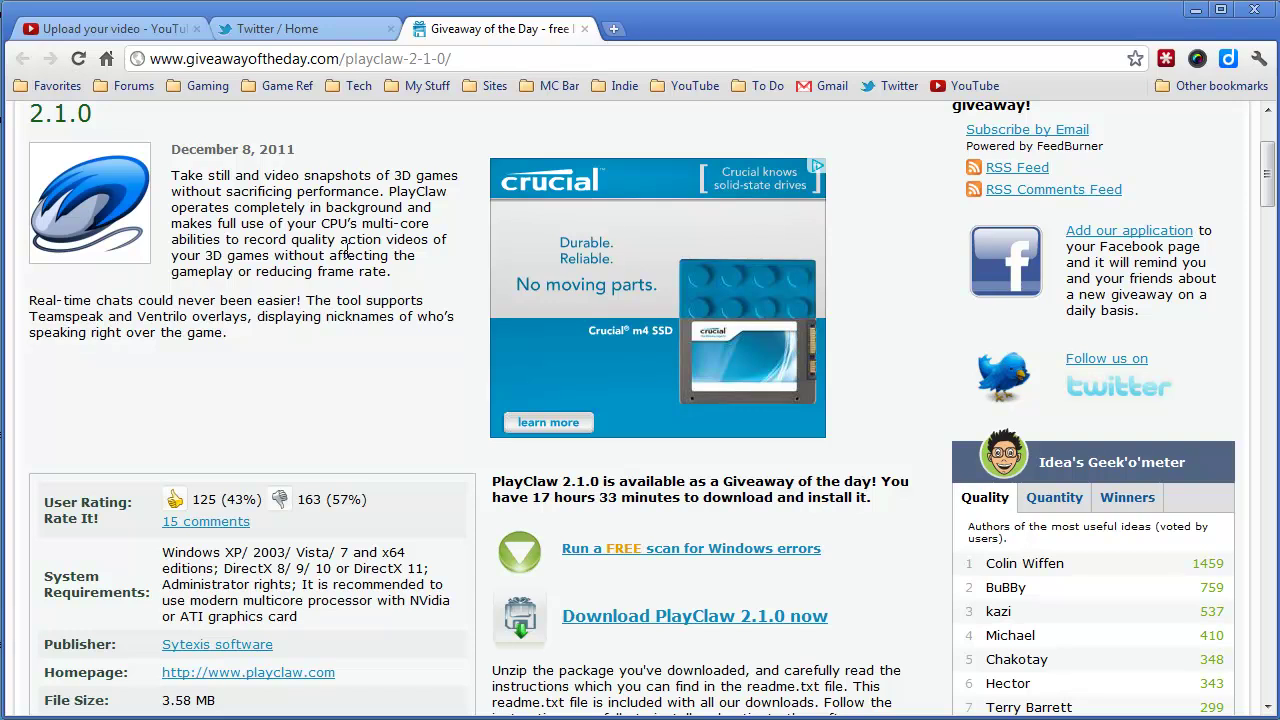
scroll(348, 250, "down", 1)
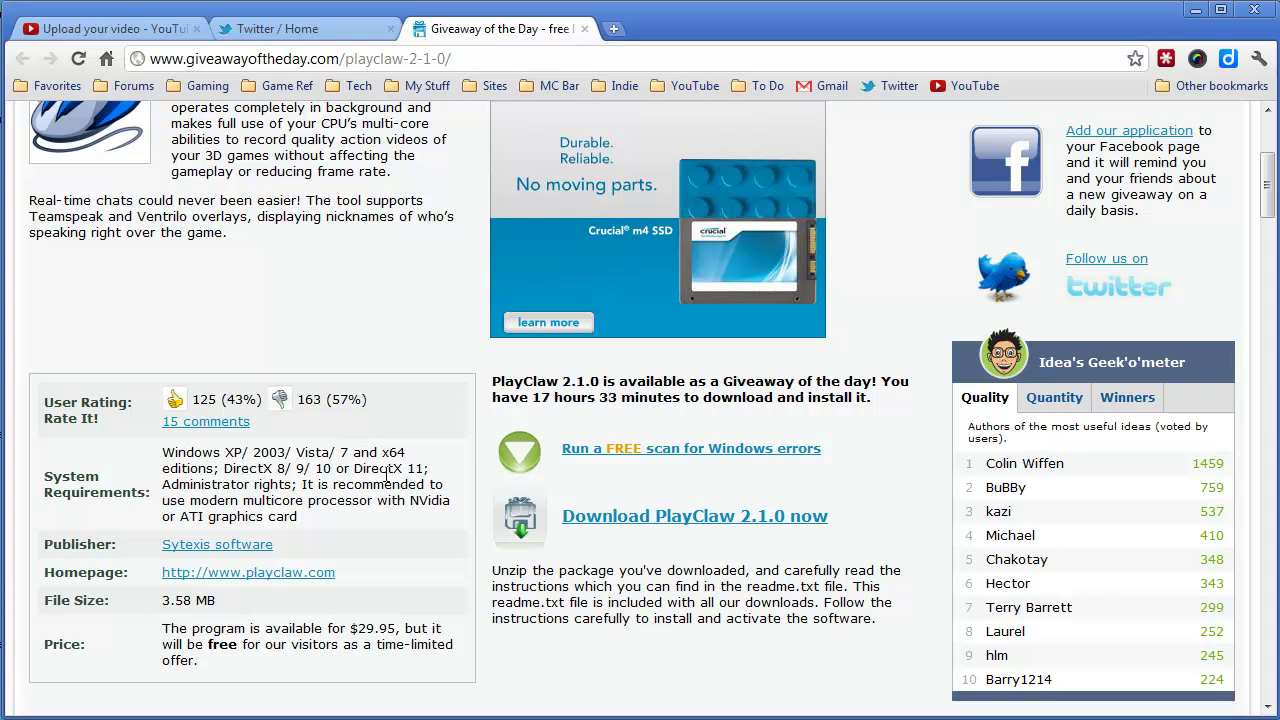
scroll(390, 465, "down", 2)
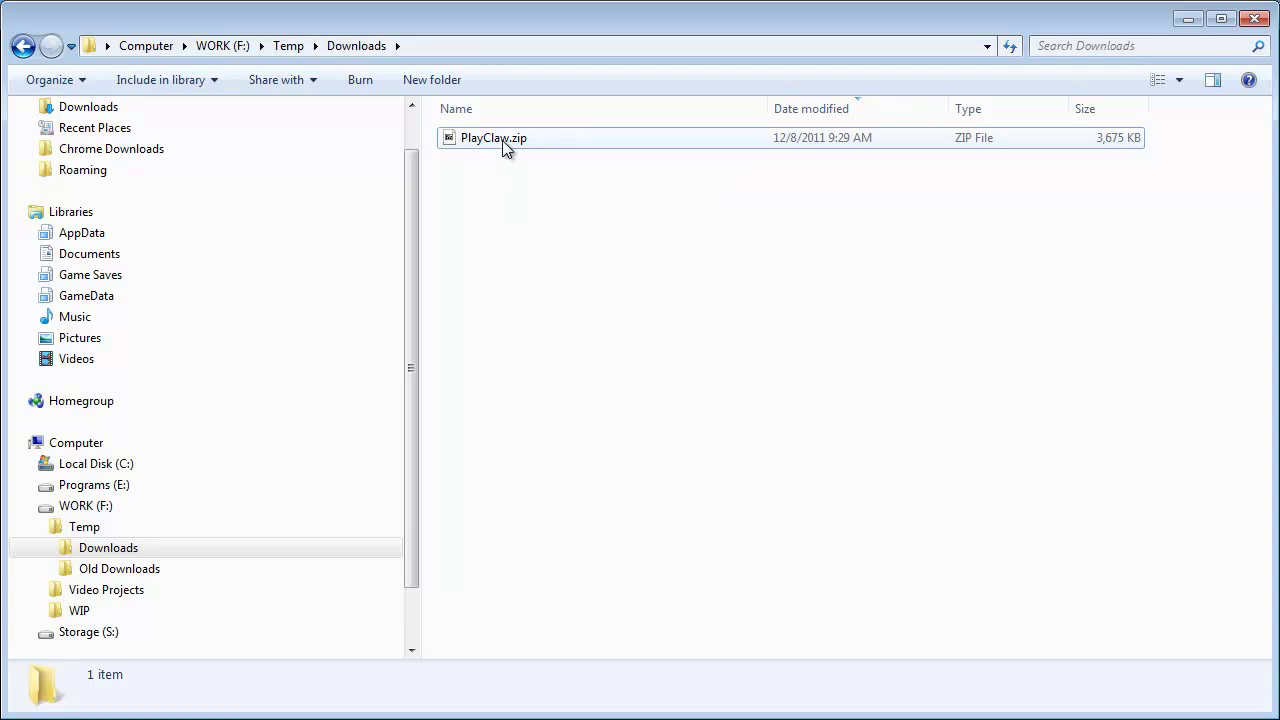
Extract PlayClaw.zip into its own PlayClaw folder in Downloads and open that folder
right_click(502, 140)
mouse_move(557, 175)
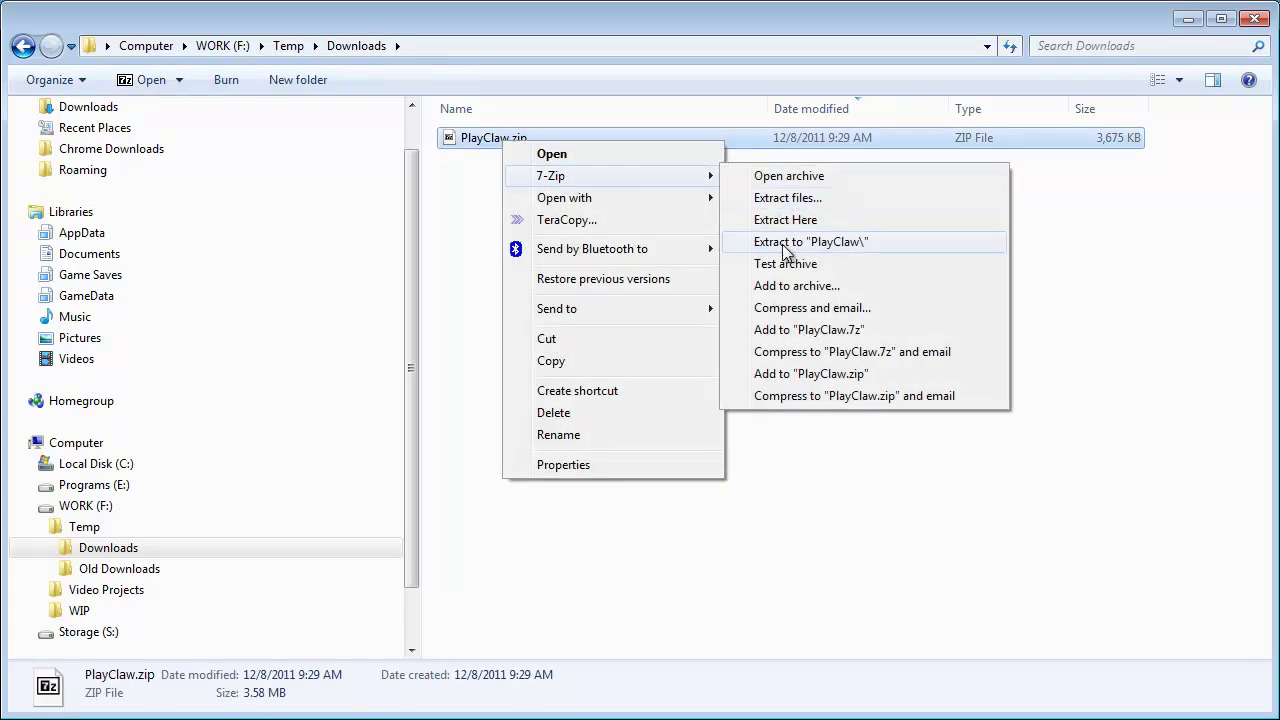
left_click(786, 242)
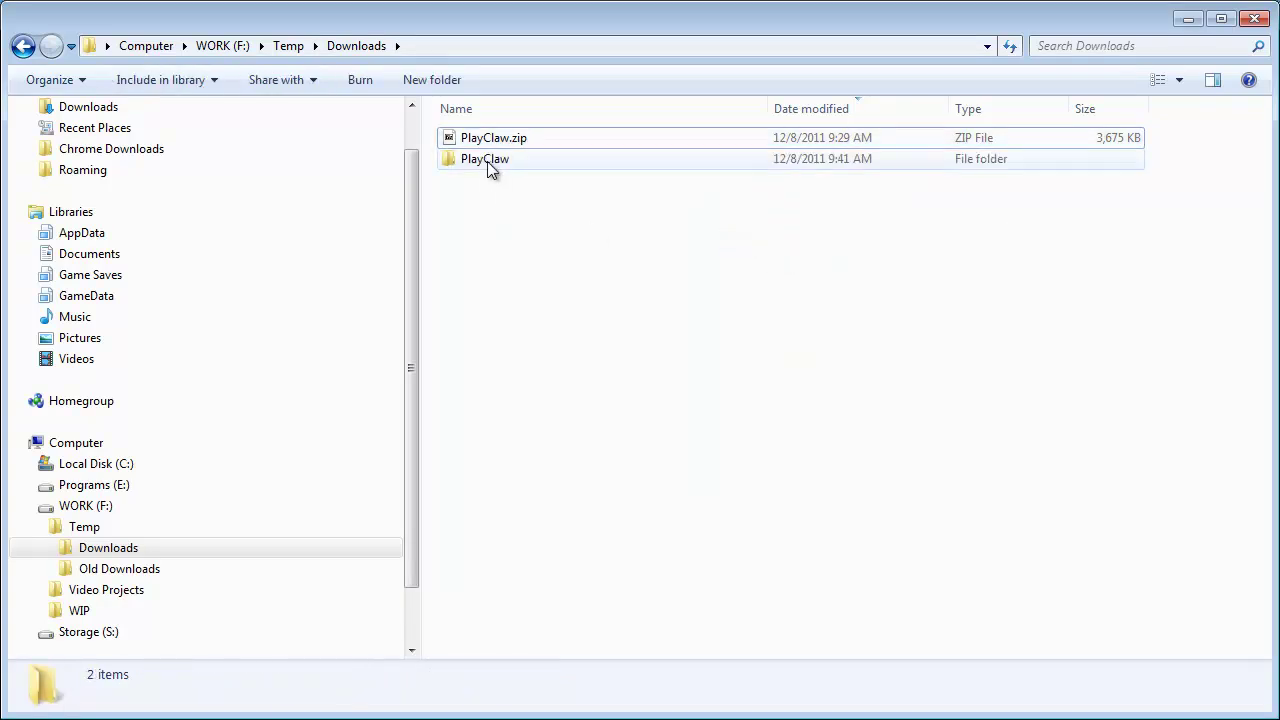
double_click(487, 161)
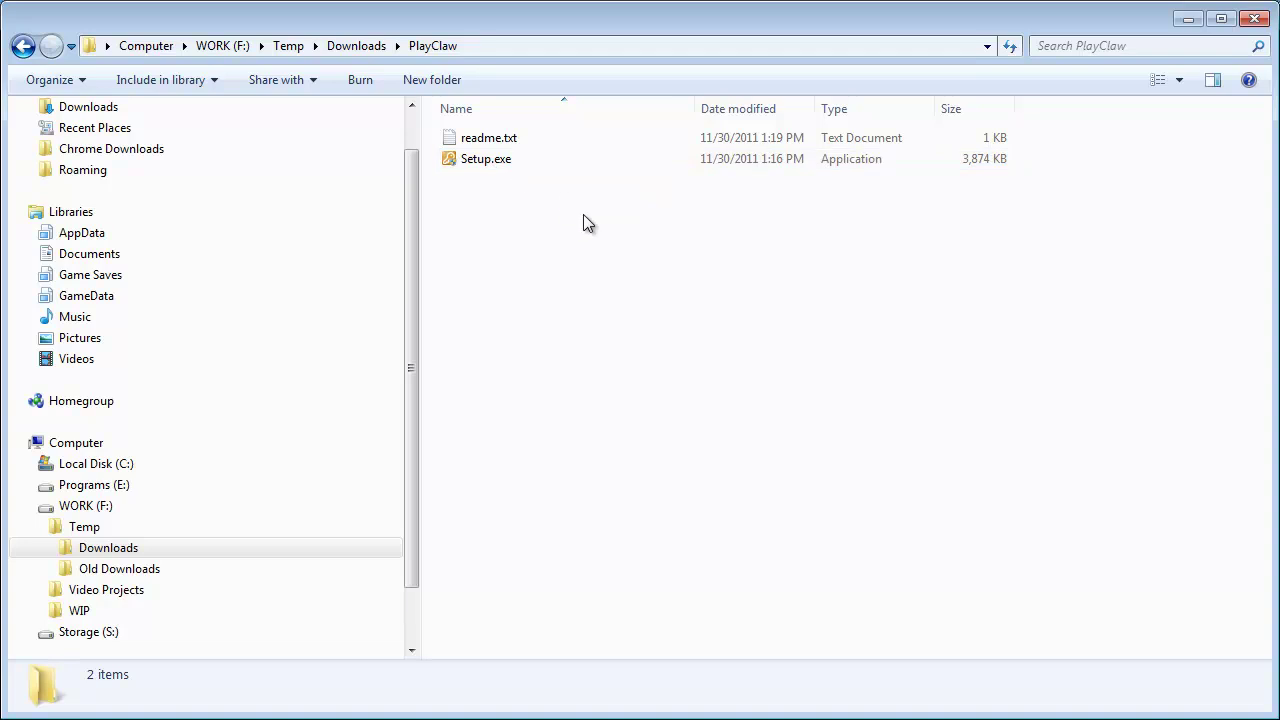
Copy the registration key from readme.txt and close the file
left_click(487, 166)
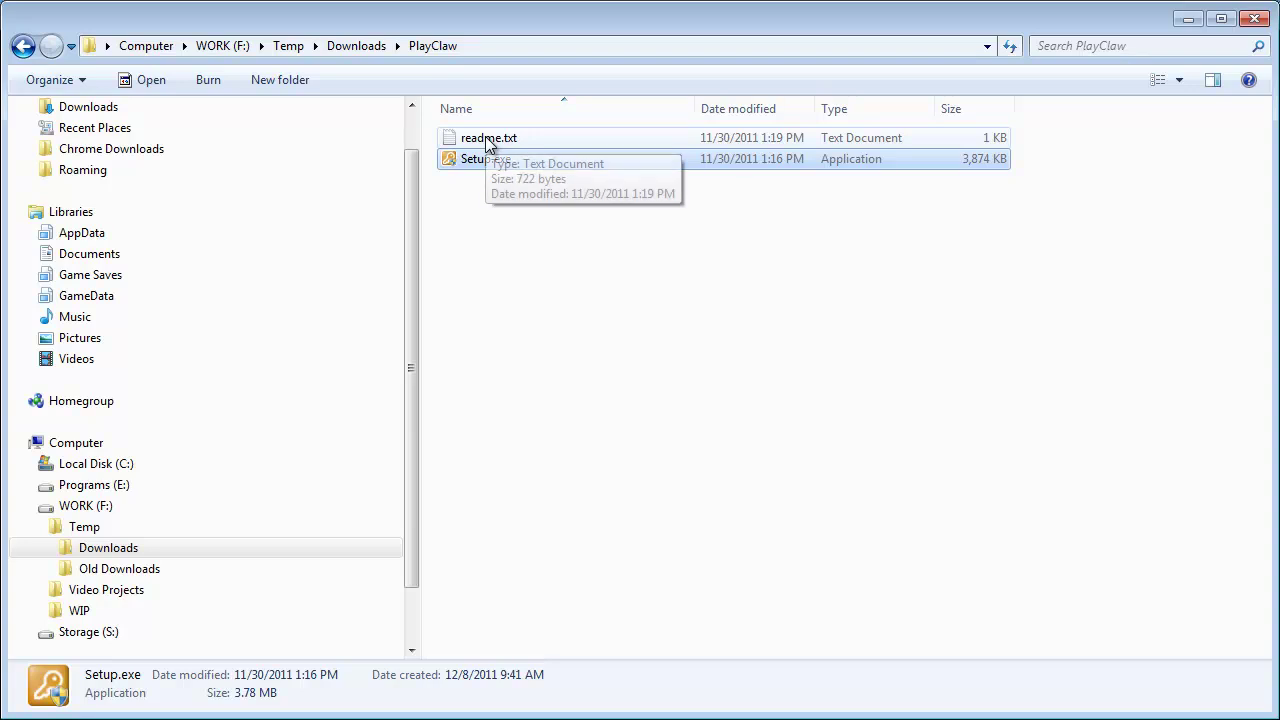
double_click(488, 140)
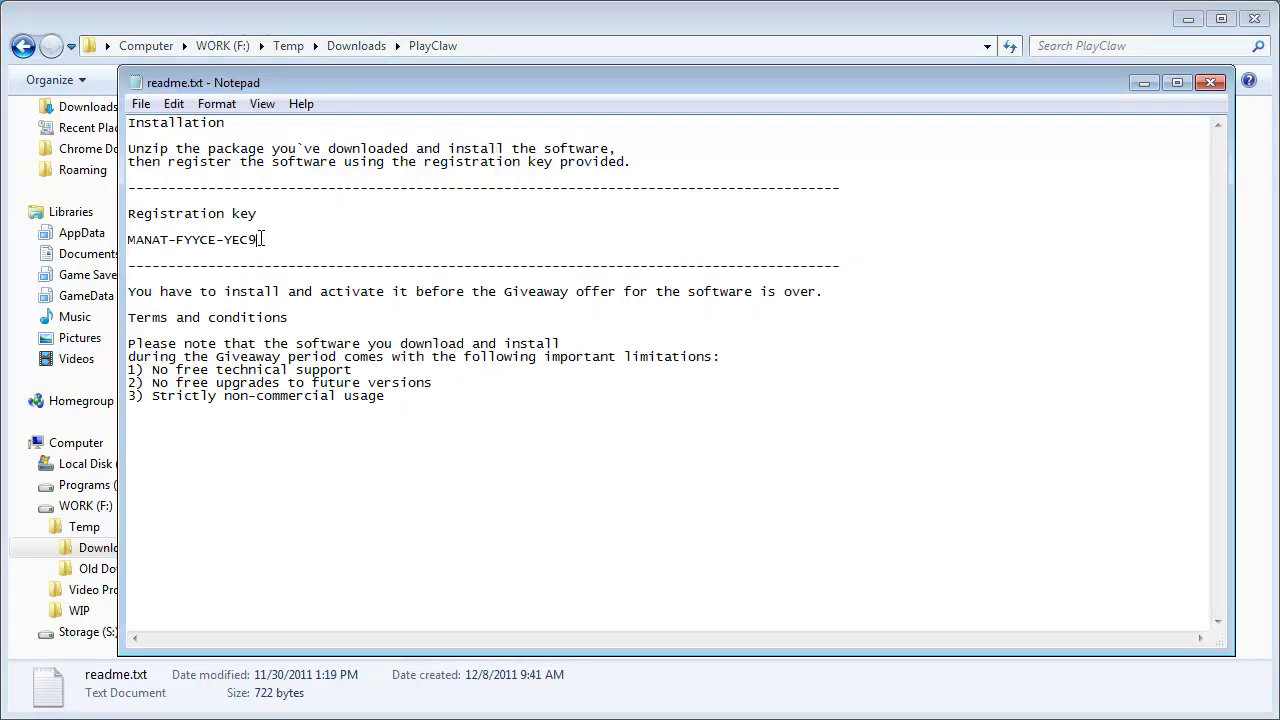
left_click_drag(260, 240, 128, 240)
key("ctrl+c")
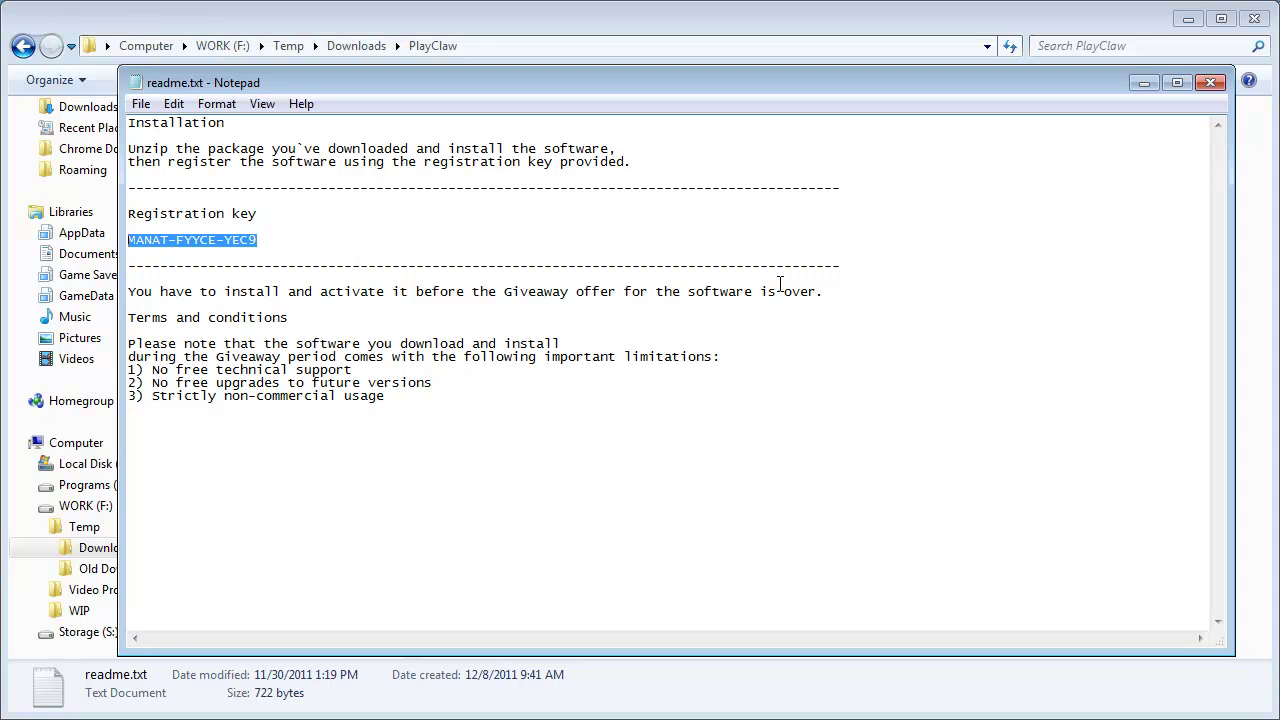
left_click(1208, 83)
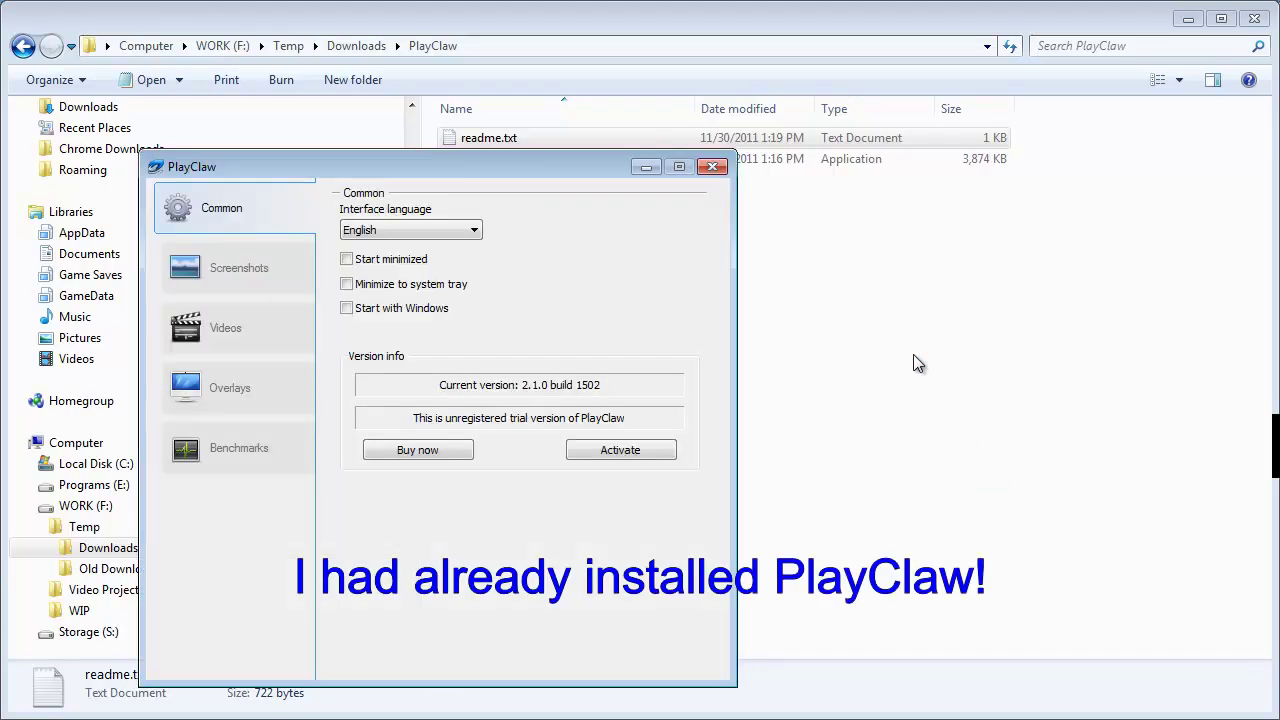
Activate PlayClaw online by pasting the copied registration key as the activation code
left_click_drag(527, 167, 687, 124)
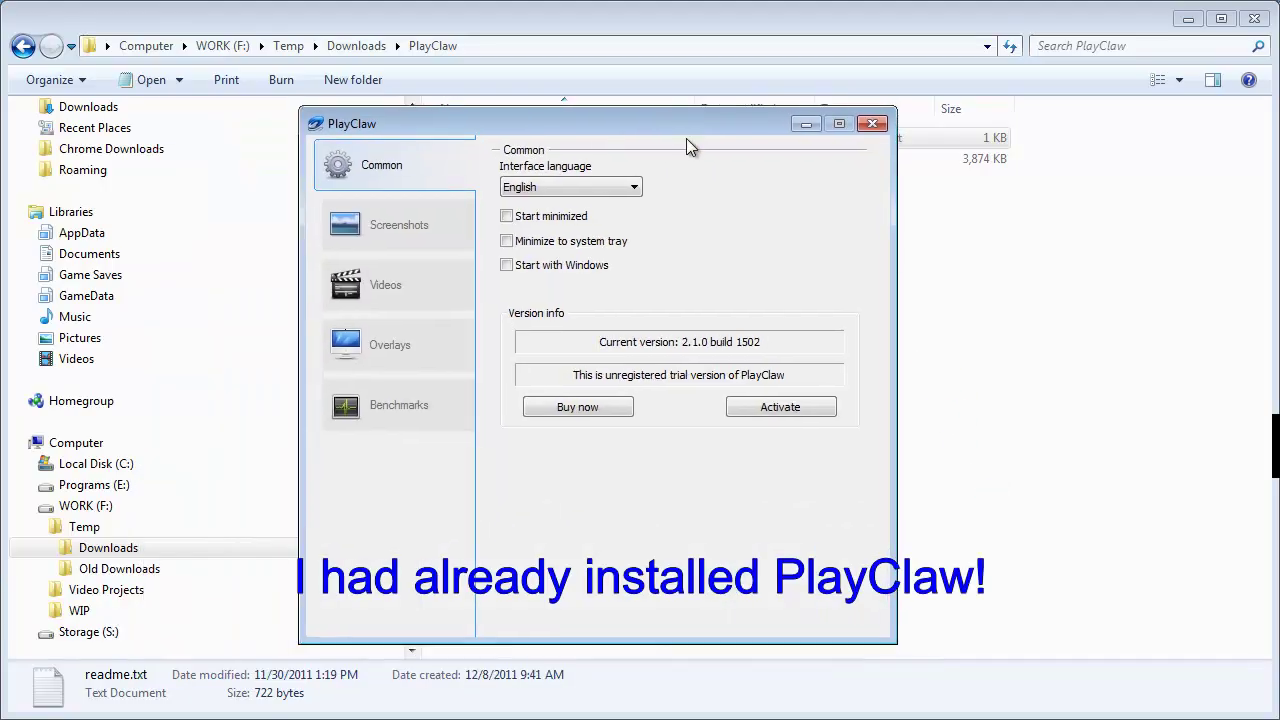
left_click(776, 407)
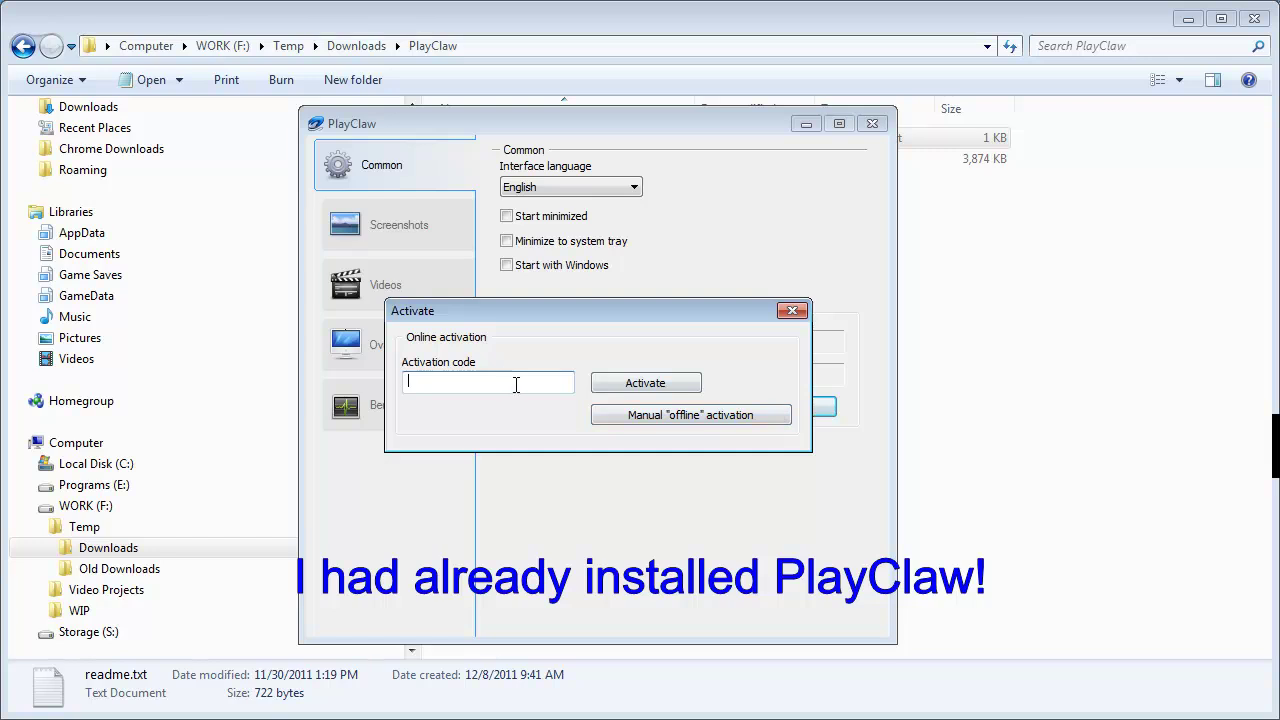
key("ctrl+v")
left_click(652, 383)
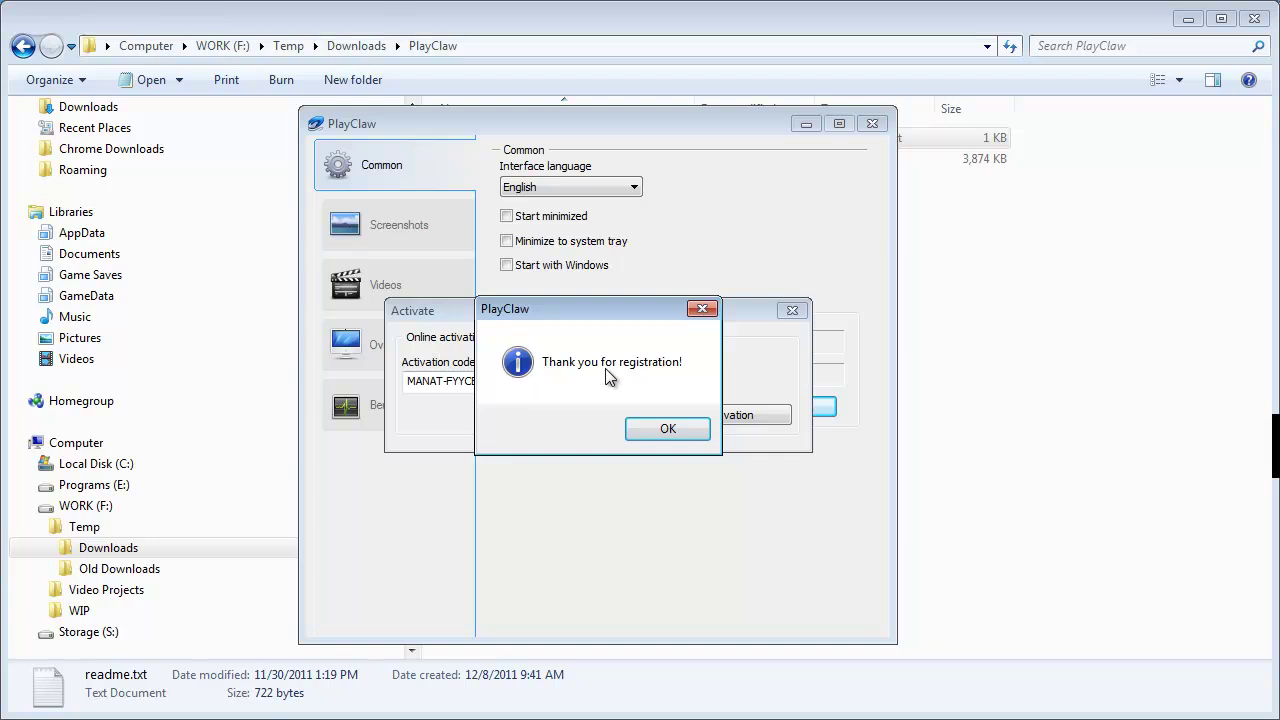
left_click(665, 426)
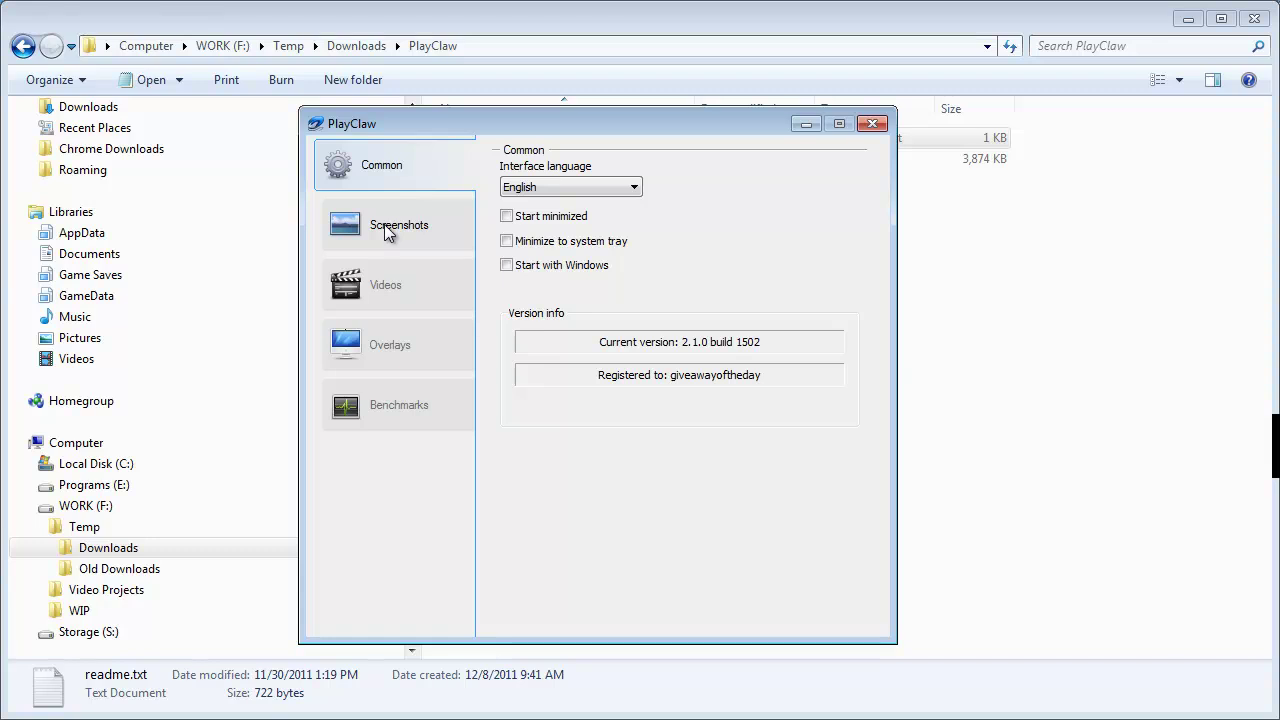
View the video compression options without changing them and set the number of cores for video recording to 4
left_click(399, 287)
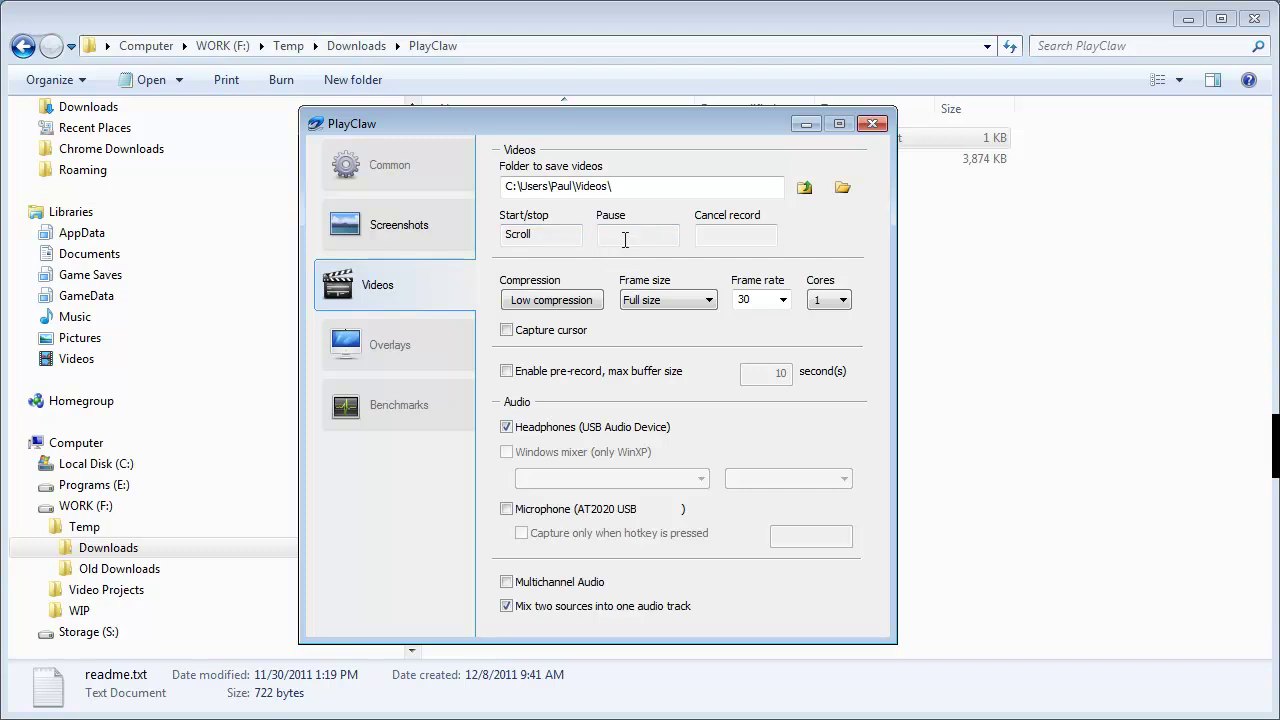
left_click(653, 186)
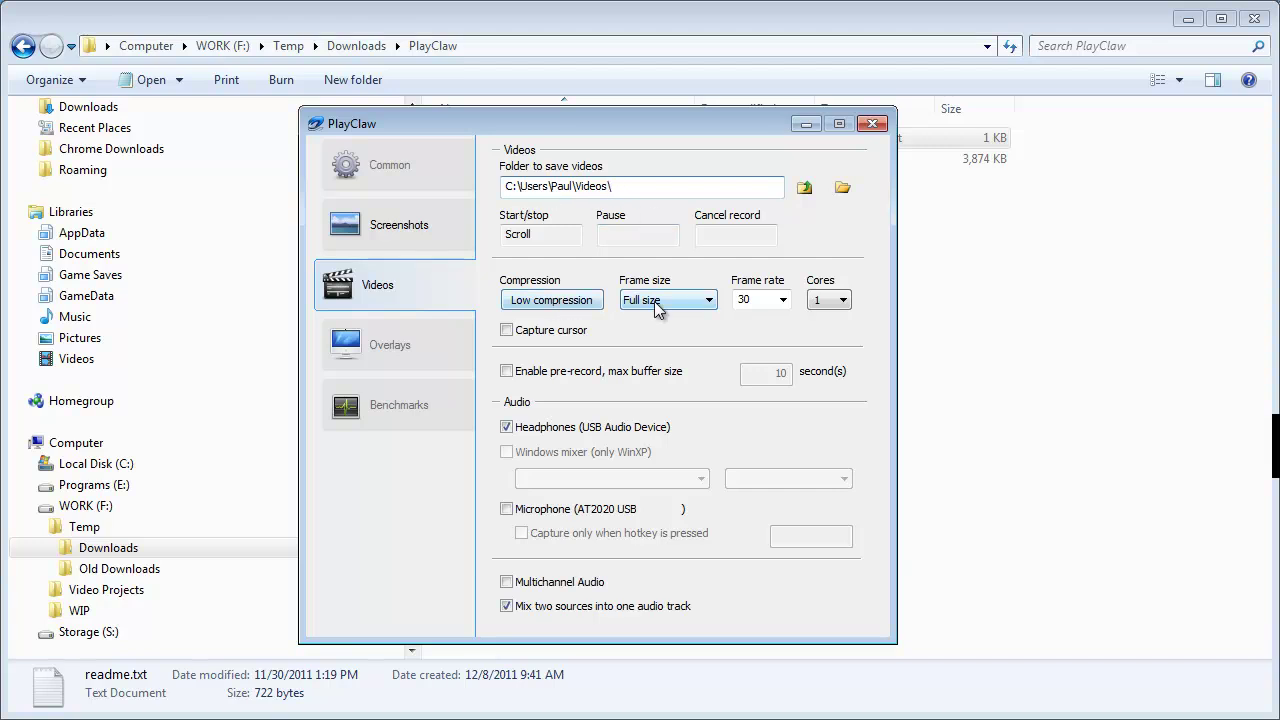
left_click(585, 305)
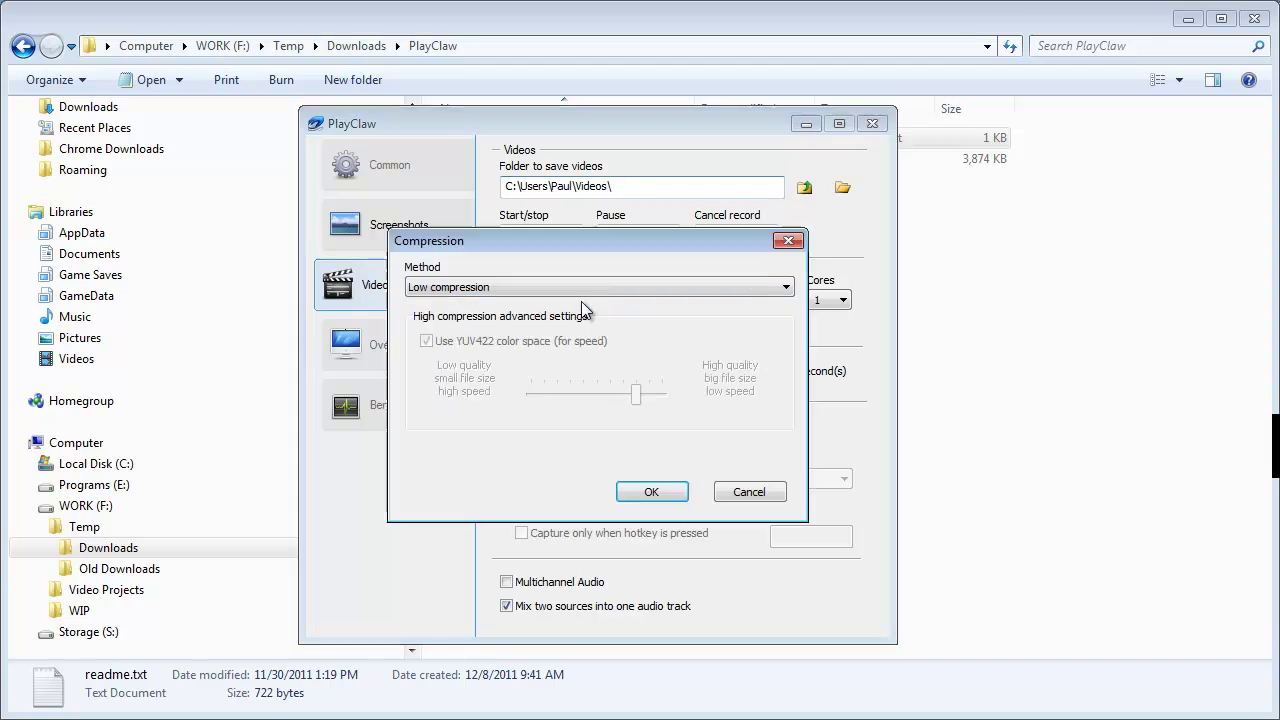
left_click(740, 496)
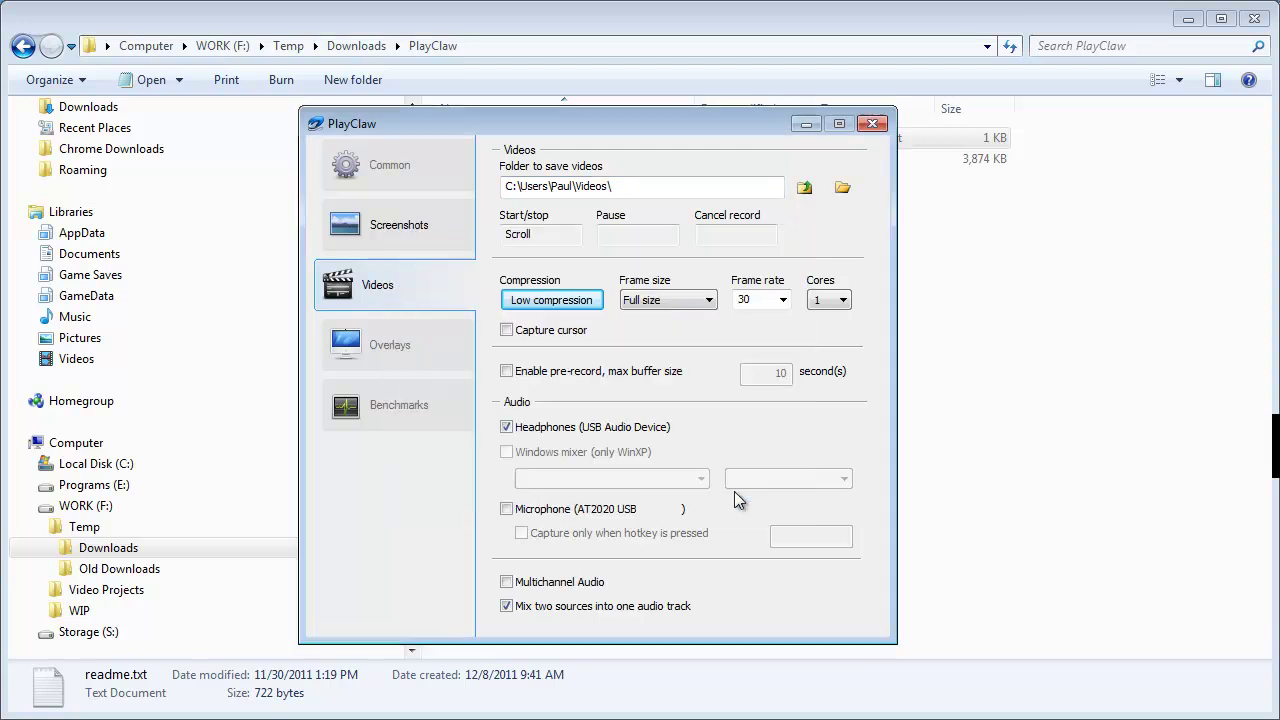
left_click(843, 303)
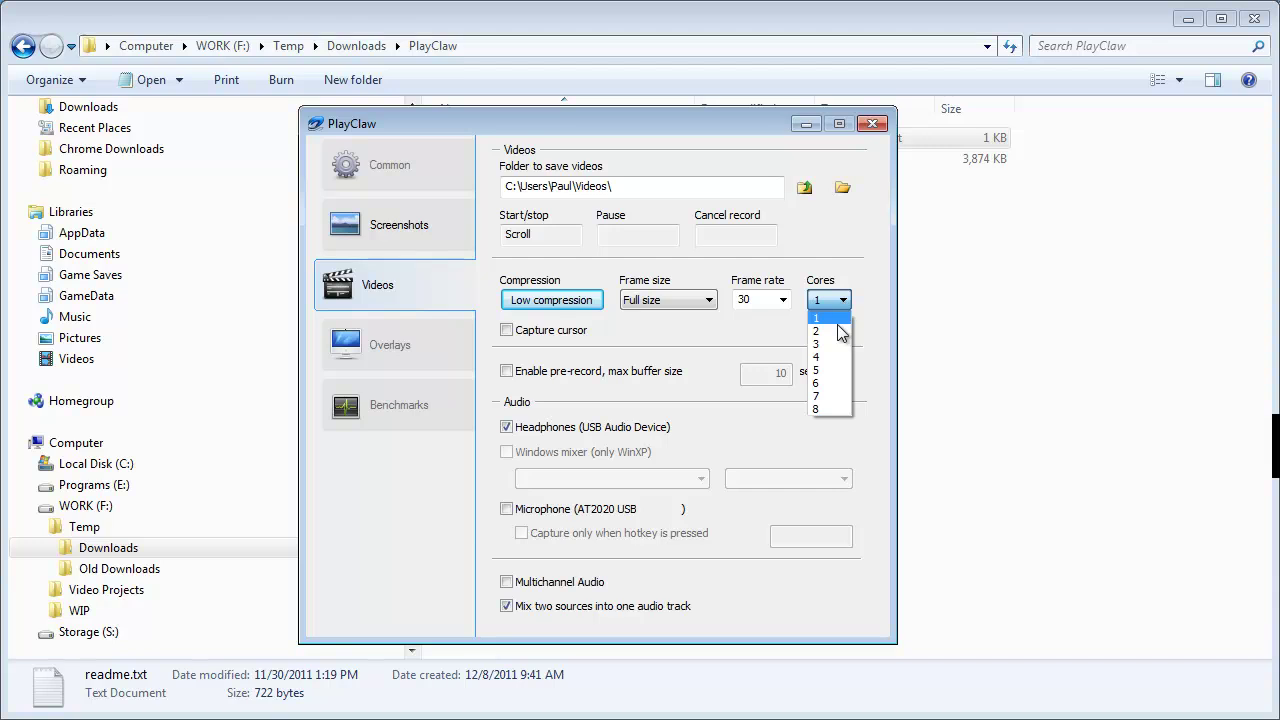
left_click(835, 358)
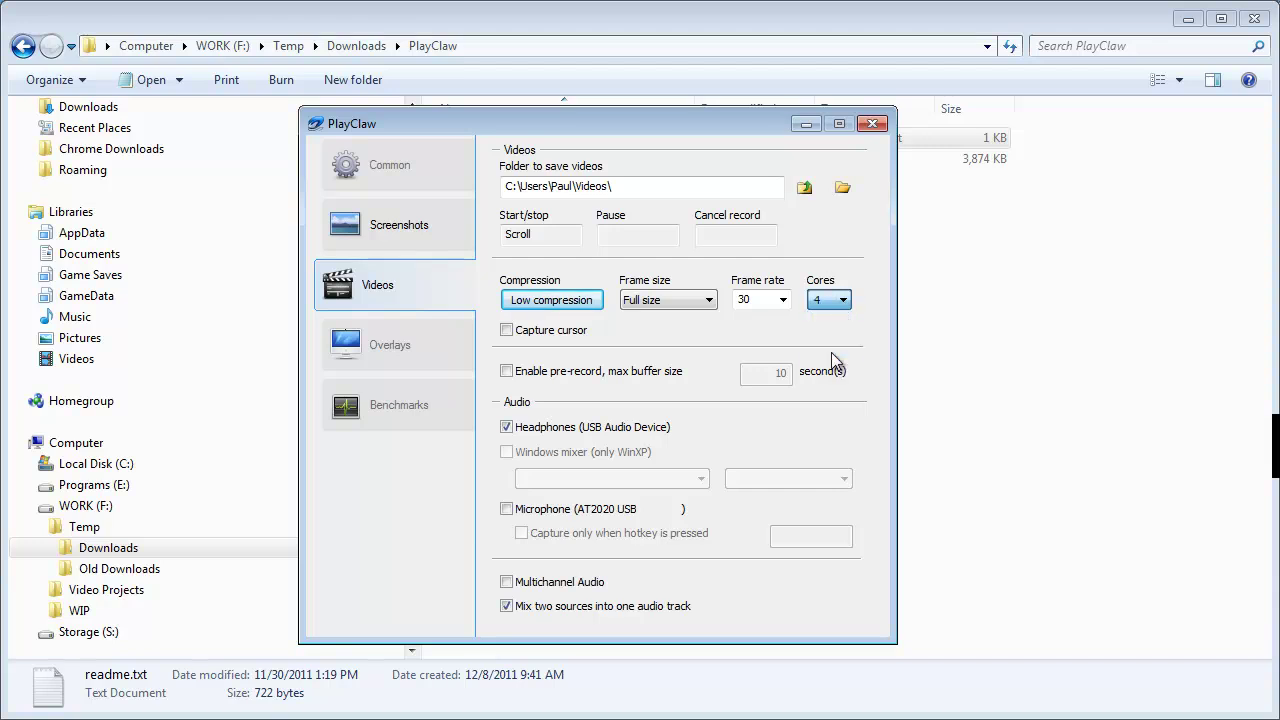
Enable cursor capture, microphone recording and multichannel audio for the recorded videos
left_click(550, 334)
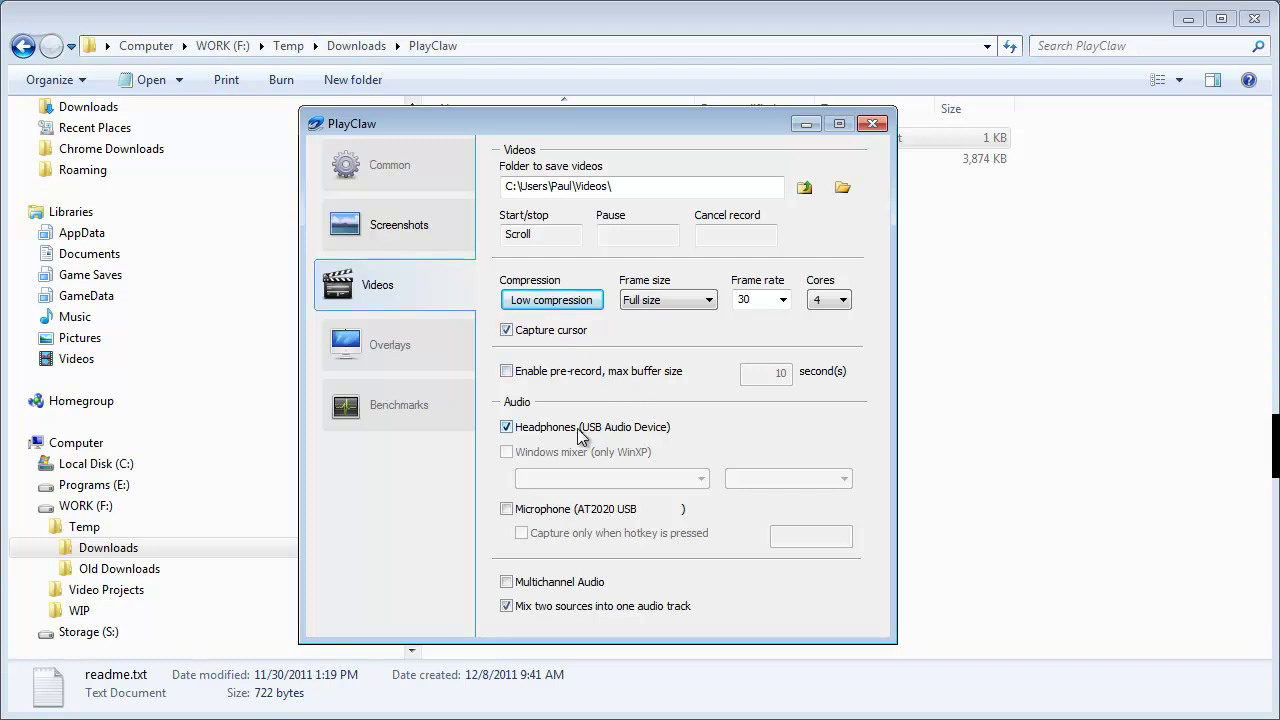
left_click(544, 510)
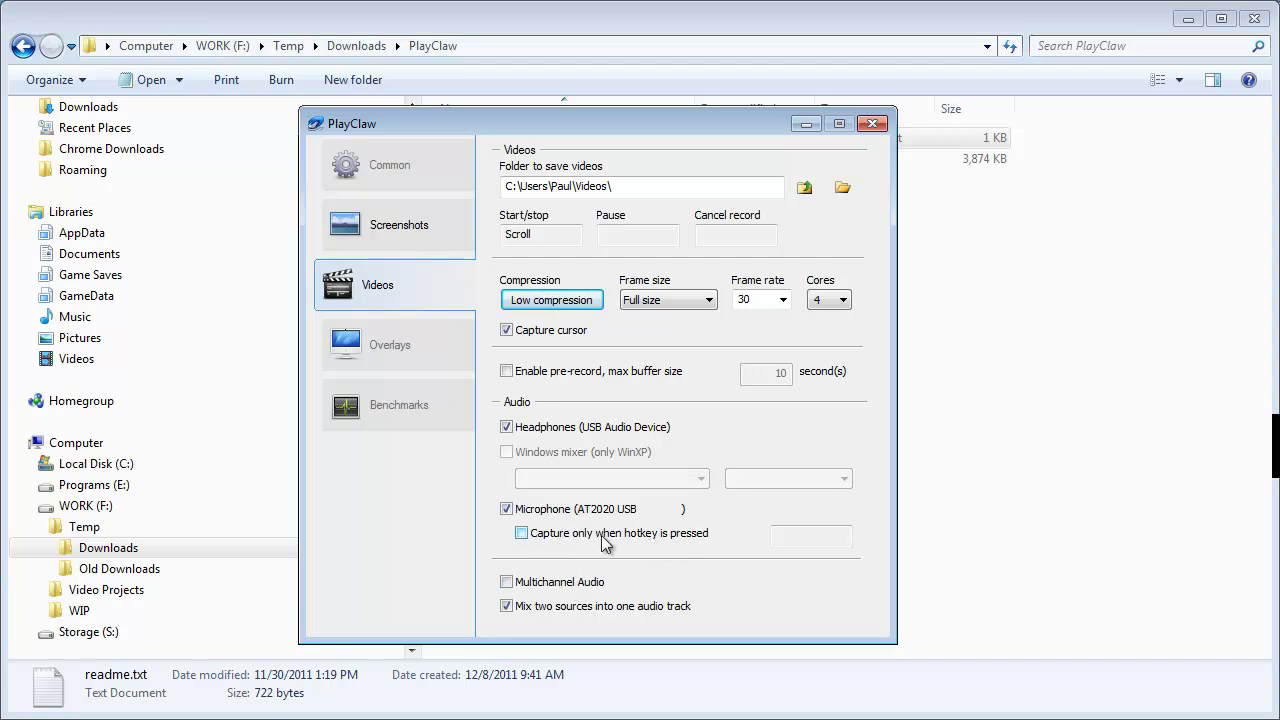
left_click(559, 588)
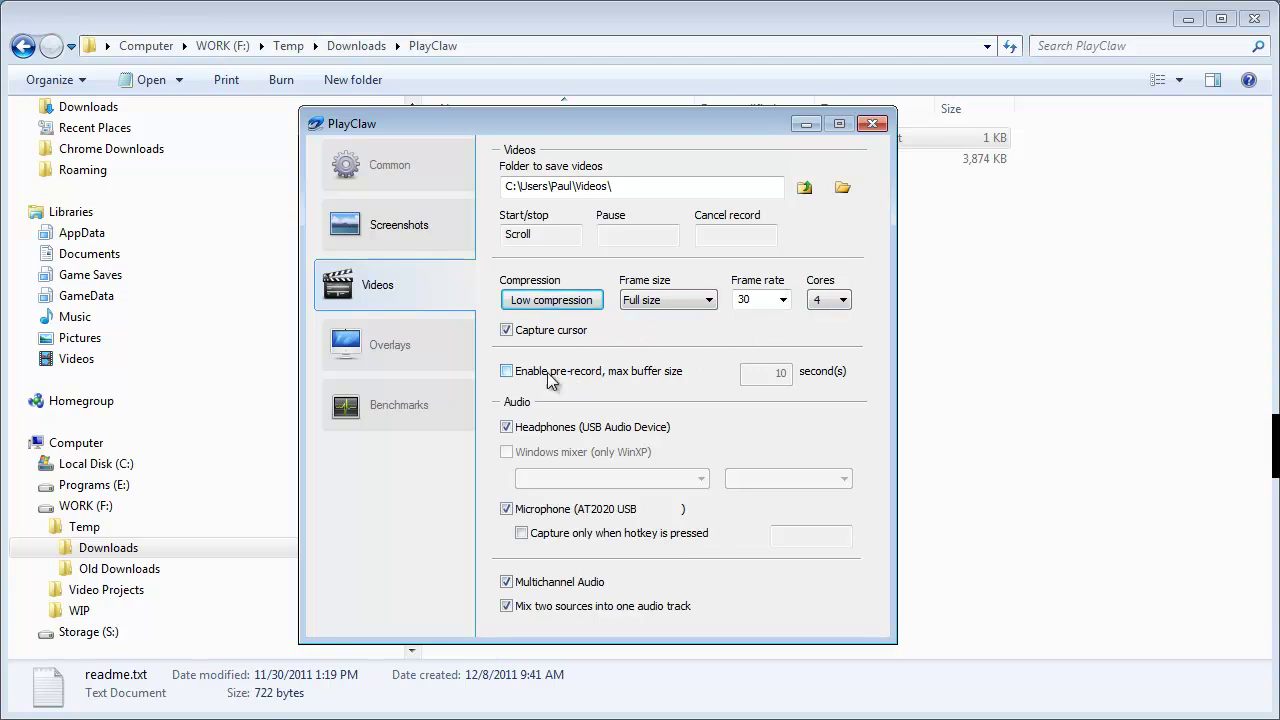
Look over PlayClaw's overlay settings and benchmark settings
left_click(390, 347)
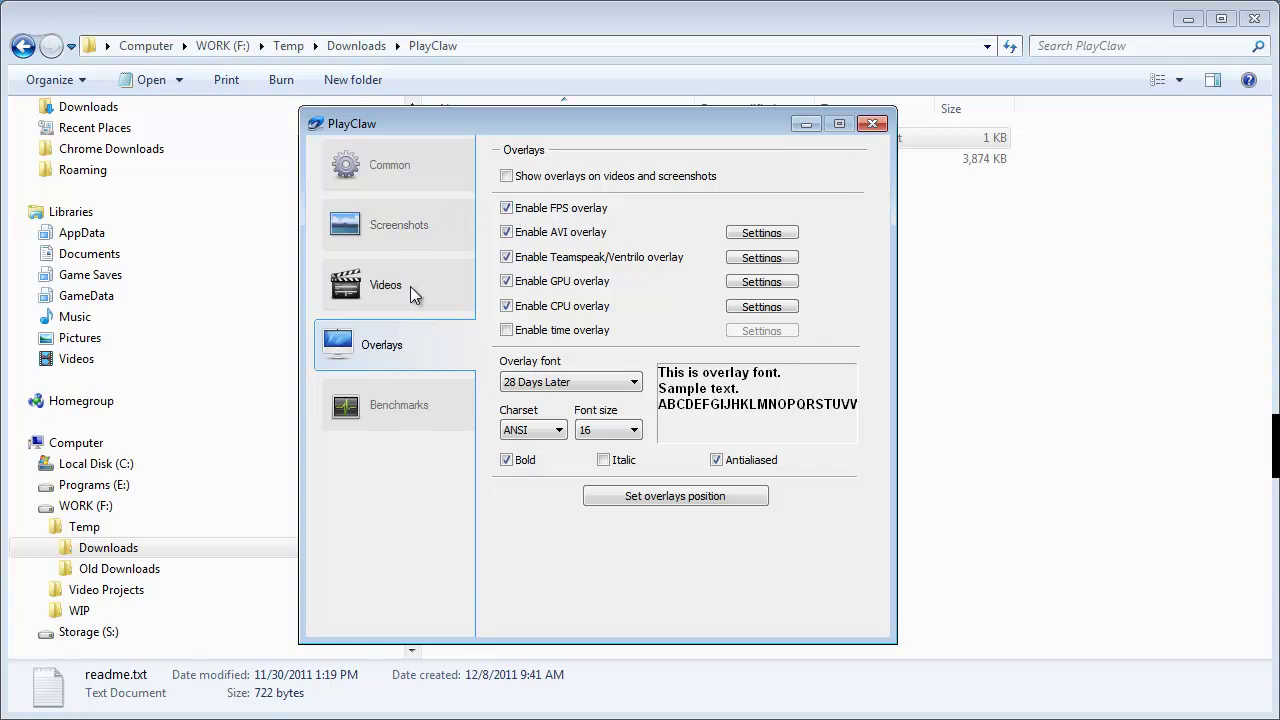
left_click(406, 412)
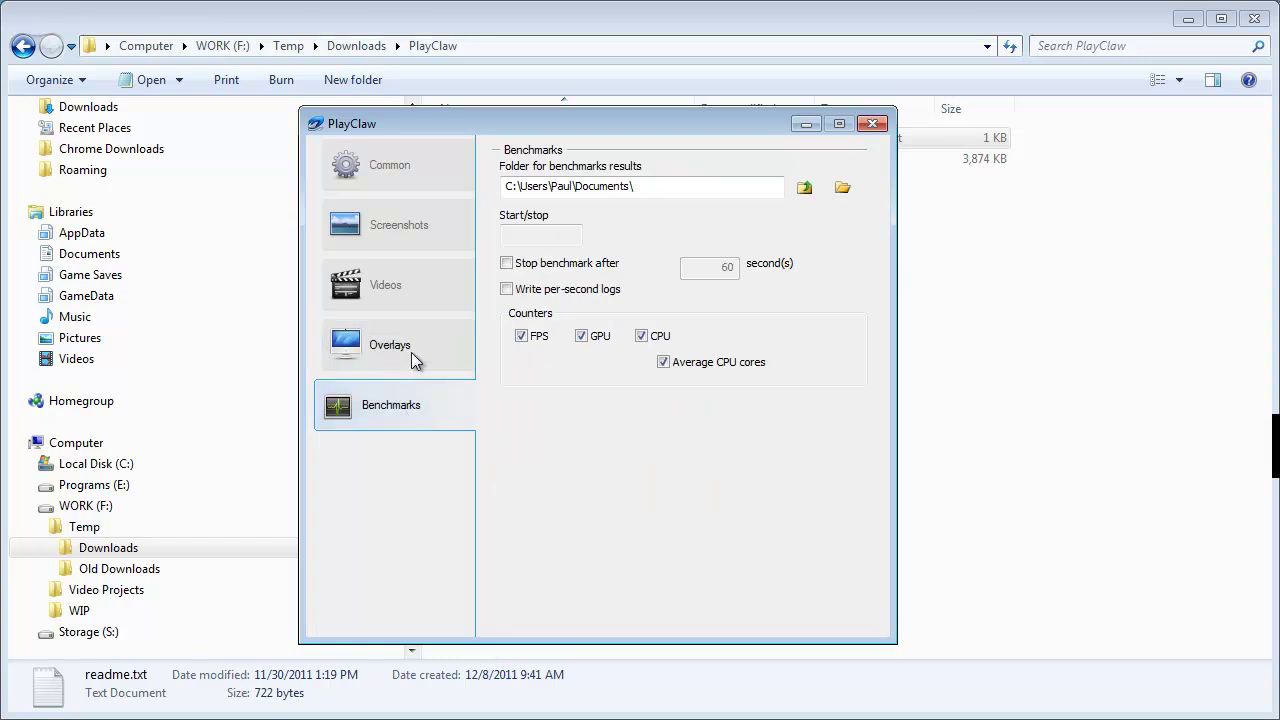
Look over PlayClaw's screenshot settings, including the folder for images and the screenshot hotkey
left_click(401, 282)
left_click(405, 226)
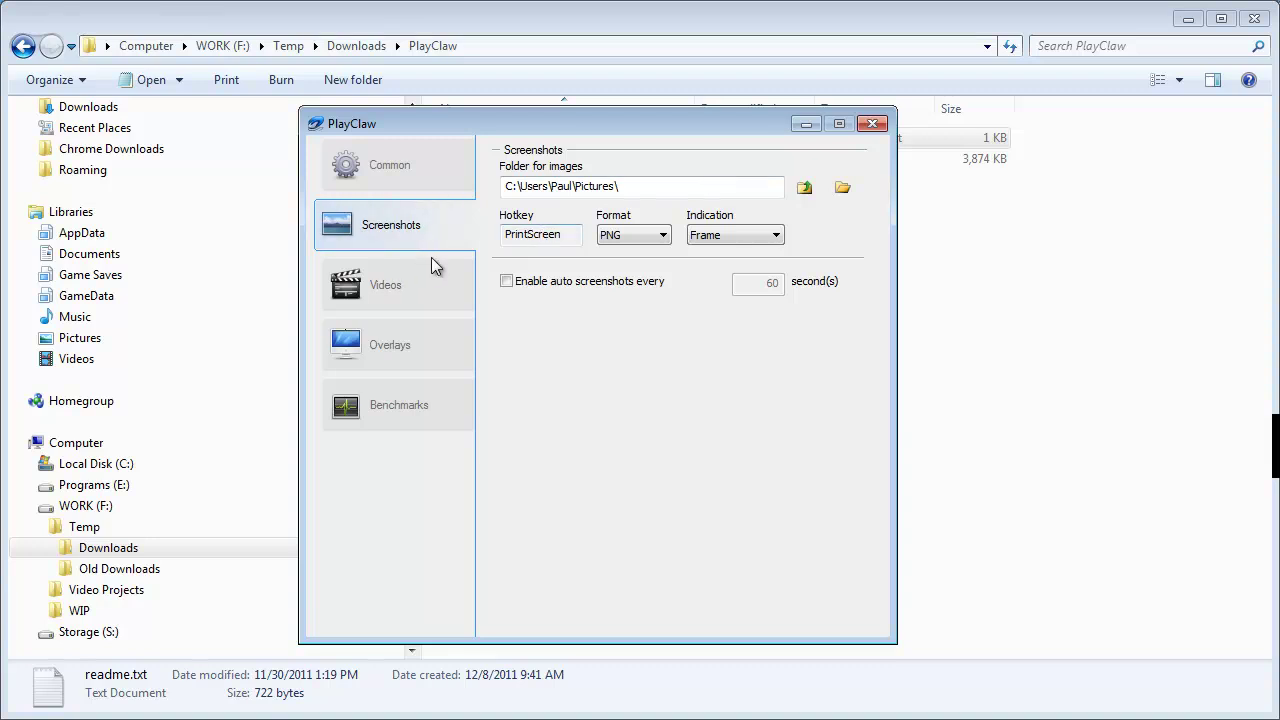
left_click(533, 234)
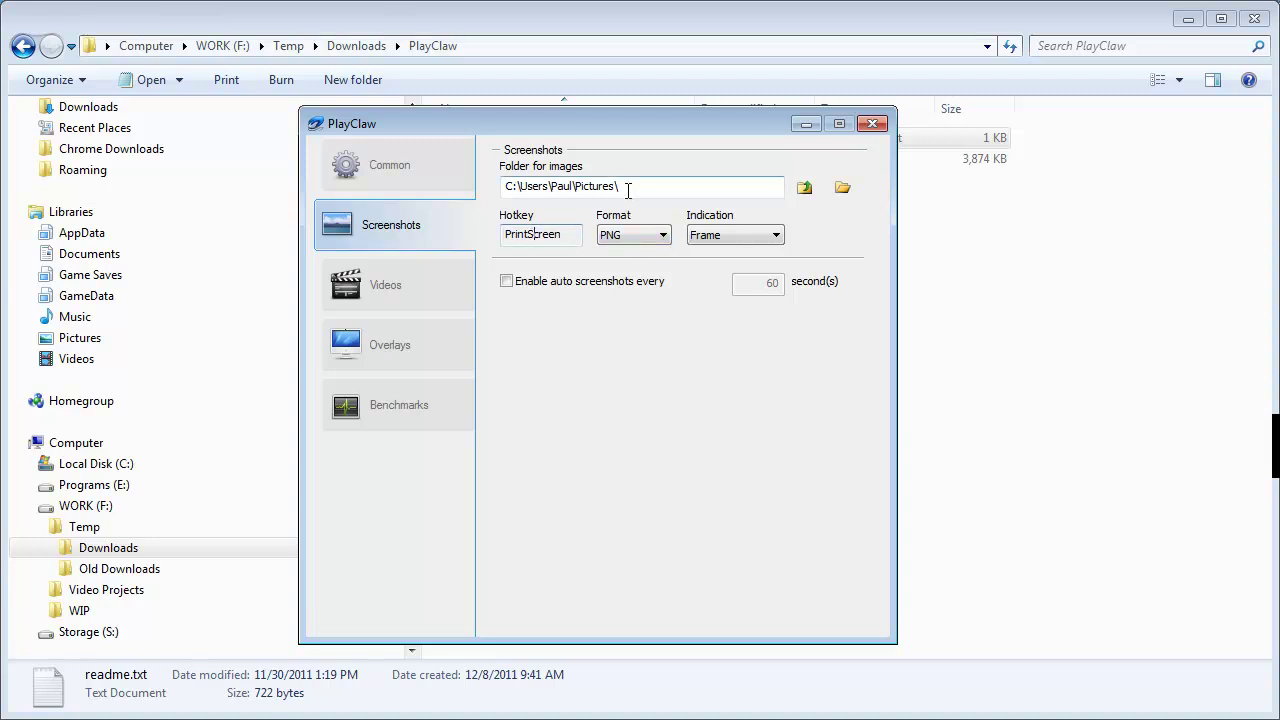
Set the video recording hotkeys to Page Up for start/stop, Page Down for pause and End for cancel record
left_click(393, 284)
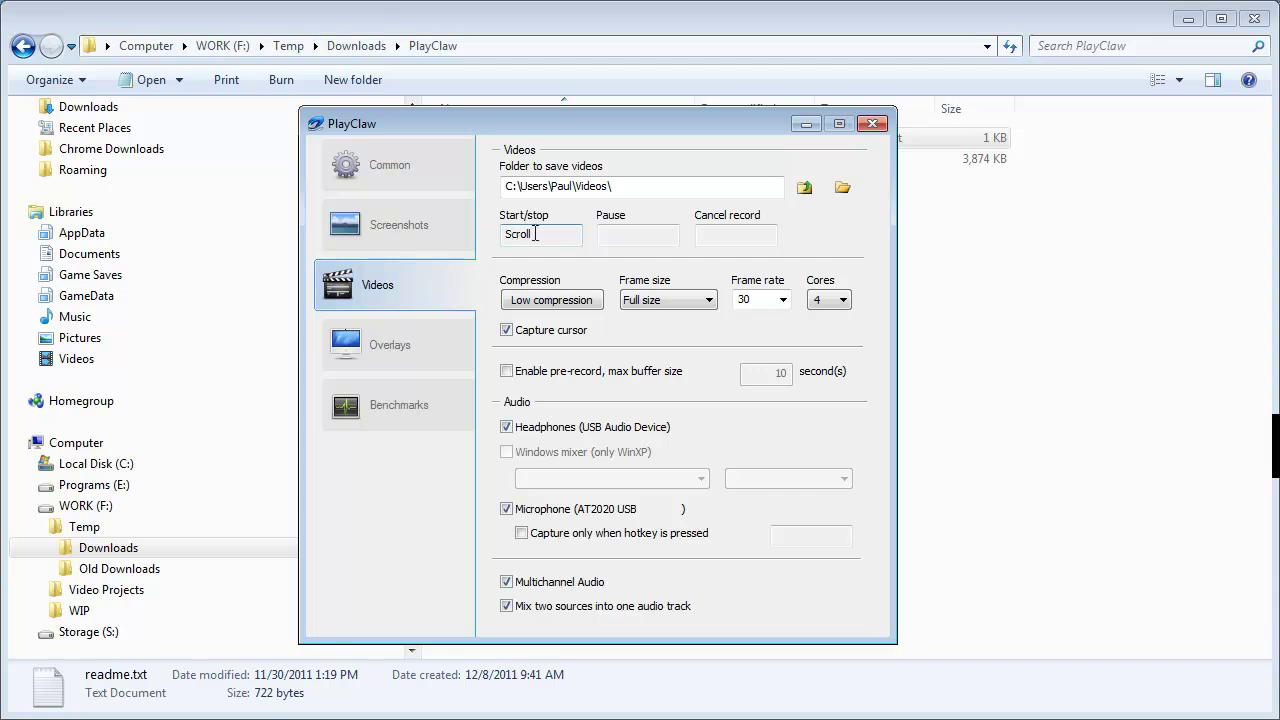
key("Page_Up")
left_click(612, 234)
key("Tab")
key("Page_Down")
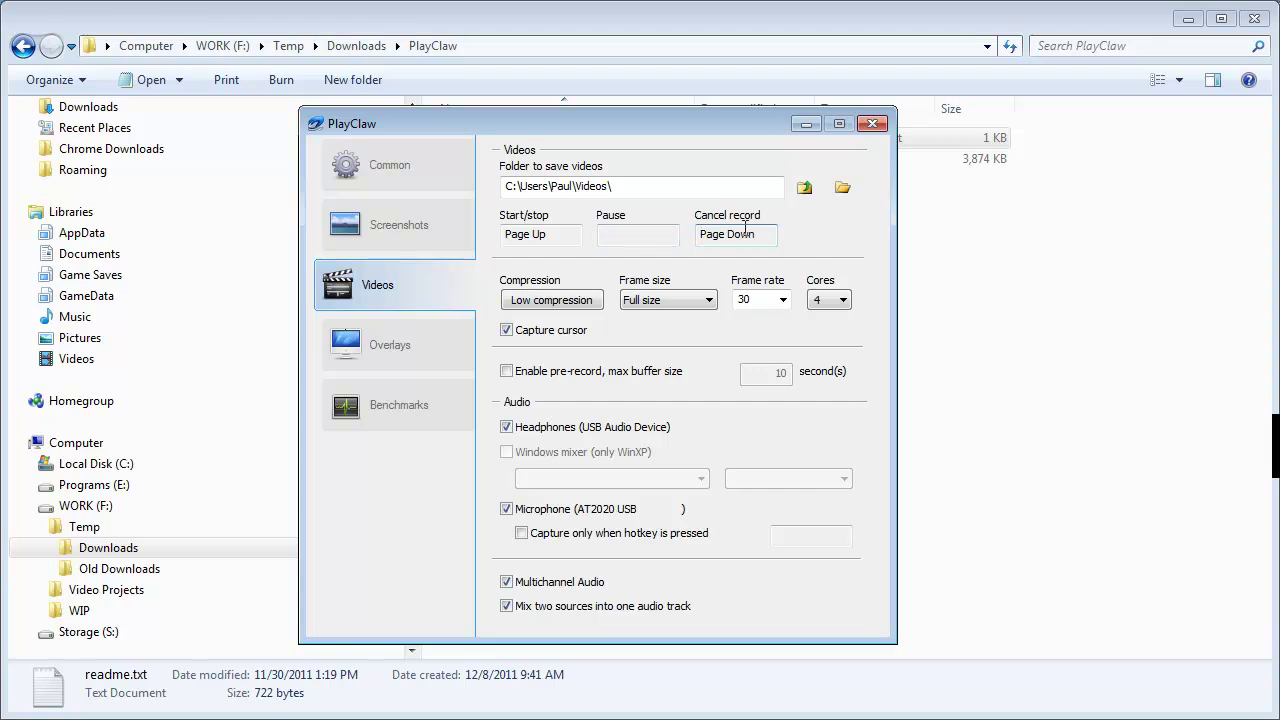
key("End")
left_click(648, 240)
key("Page_Down")
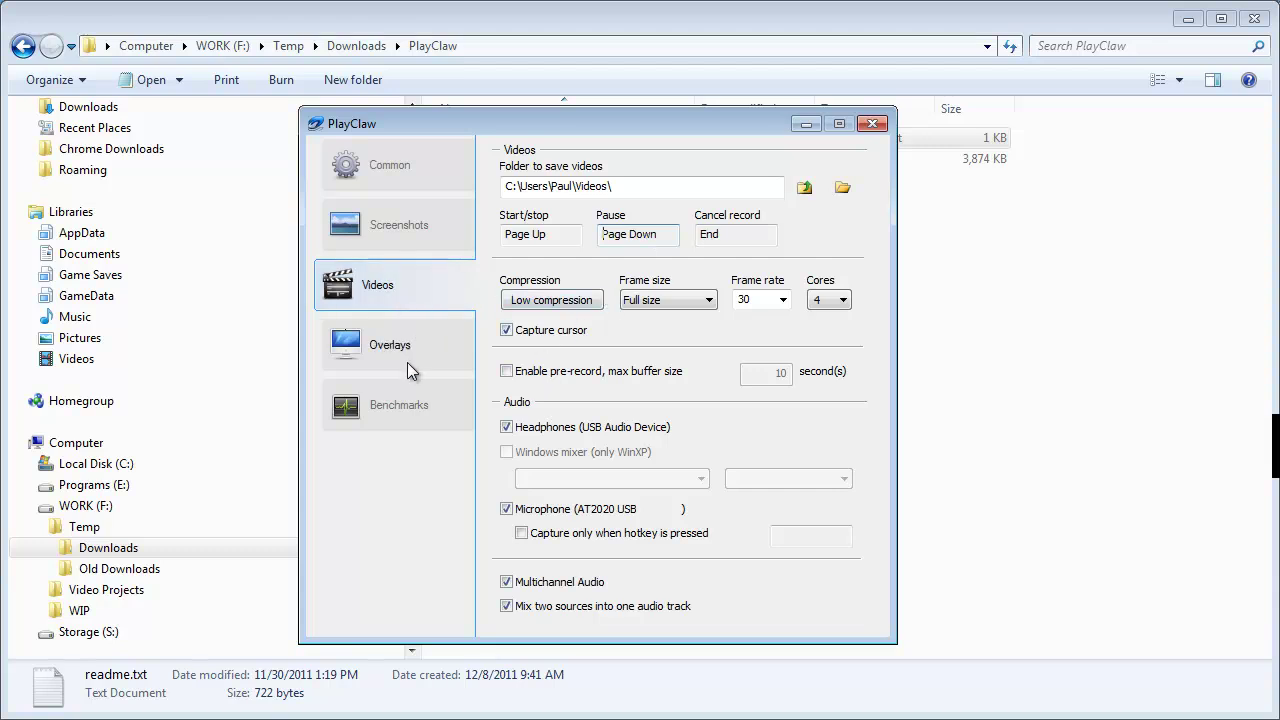
Enable starting minimized and minimizing to the system tray in PlayClaw's common settings
left_click(416, 229)
left_click(411, 183)
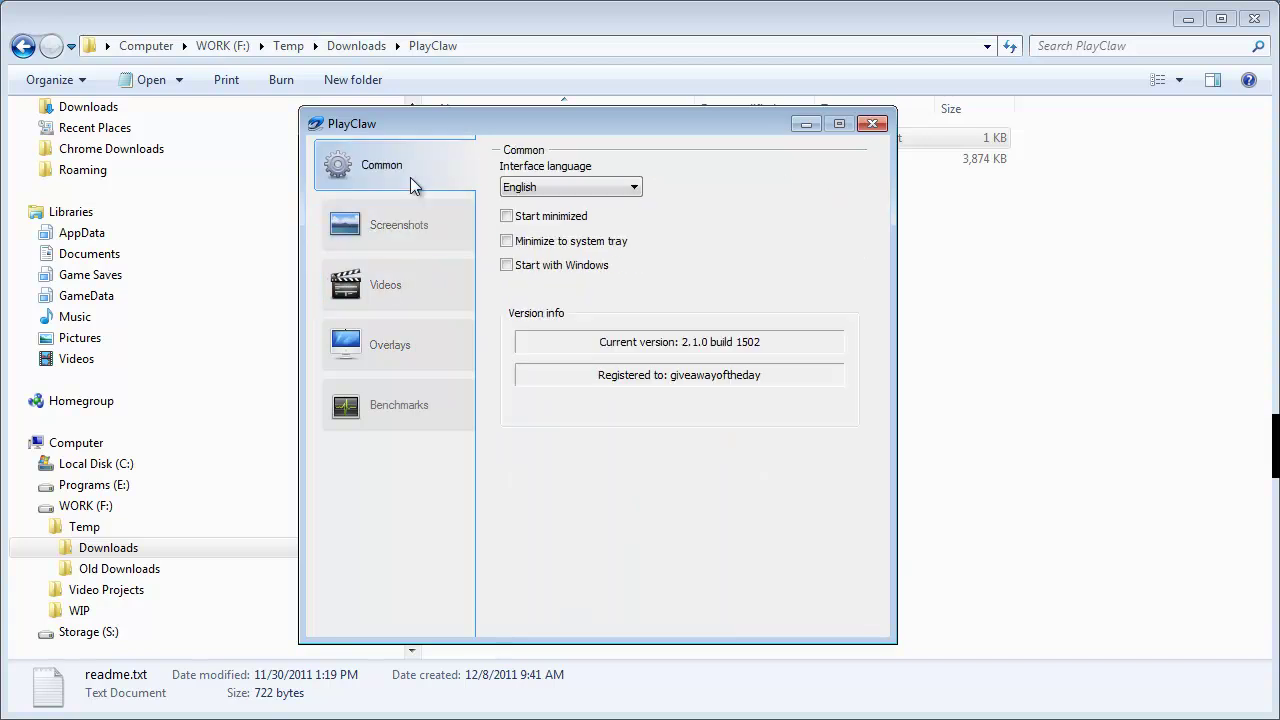
left_click(560, 218)
left_click(563, 242)
Review PlayClaw's overlay, common, screenshot and video settings without changing them
left_click(428, 300)
left_click(408, 350)
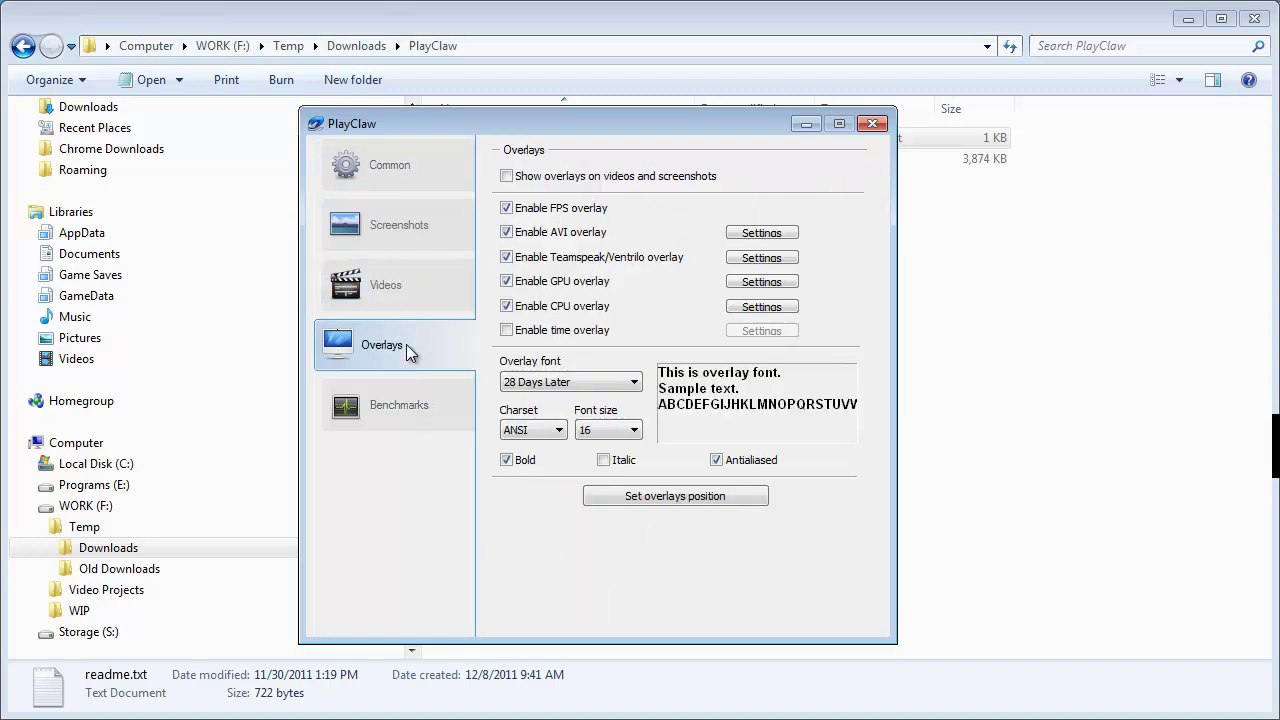
left_click(403, 176)
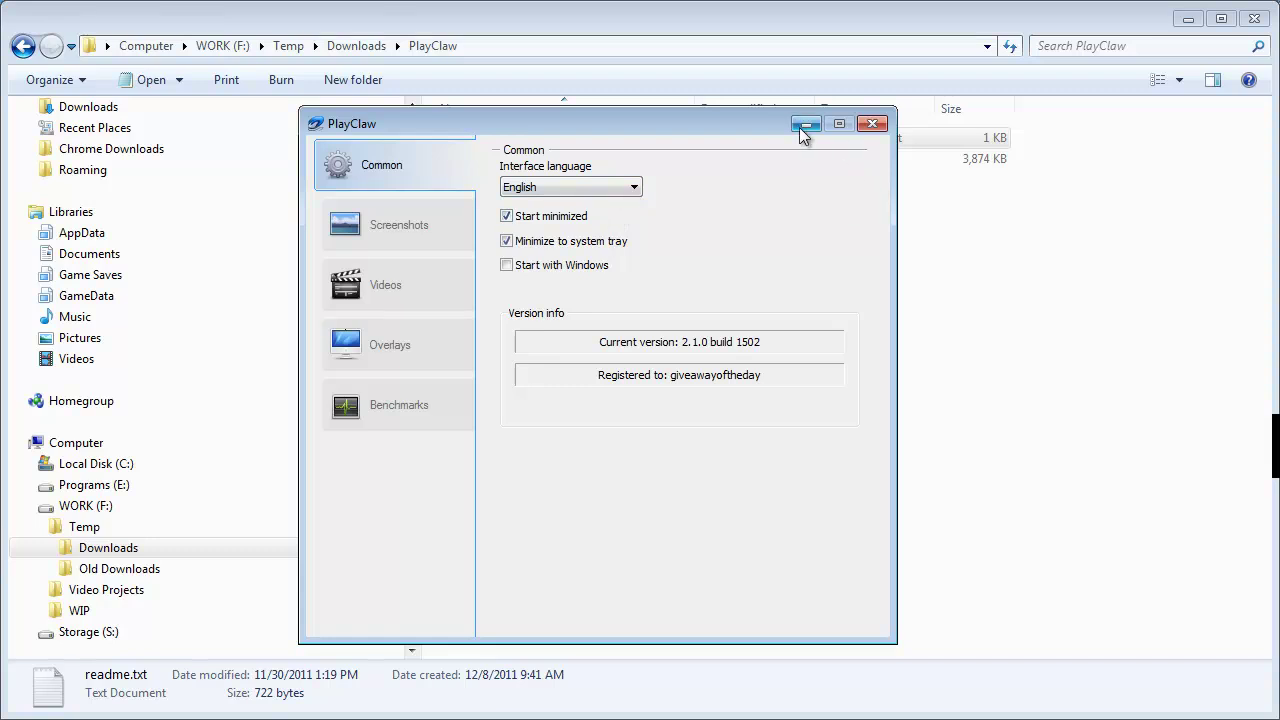
left_click(426, 230)
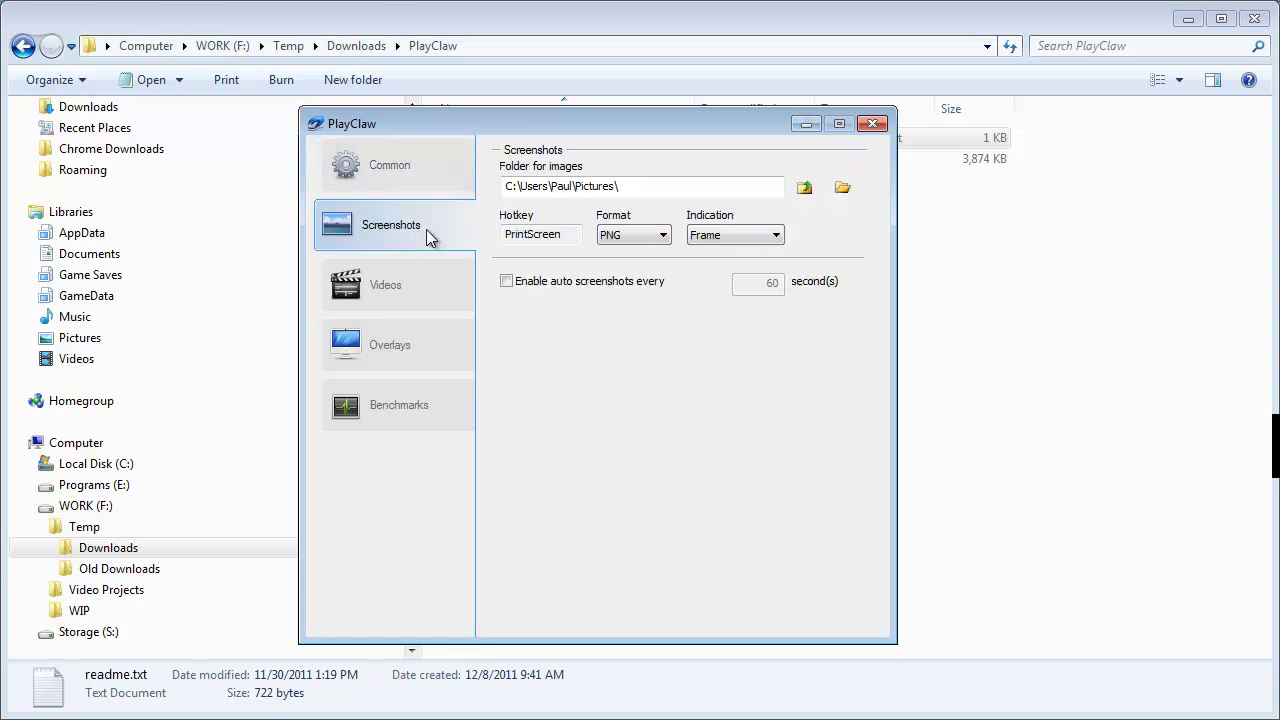
left_click(428, 282)
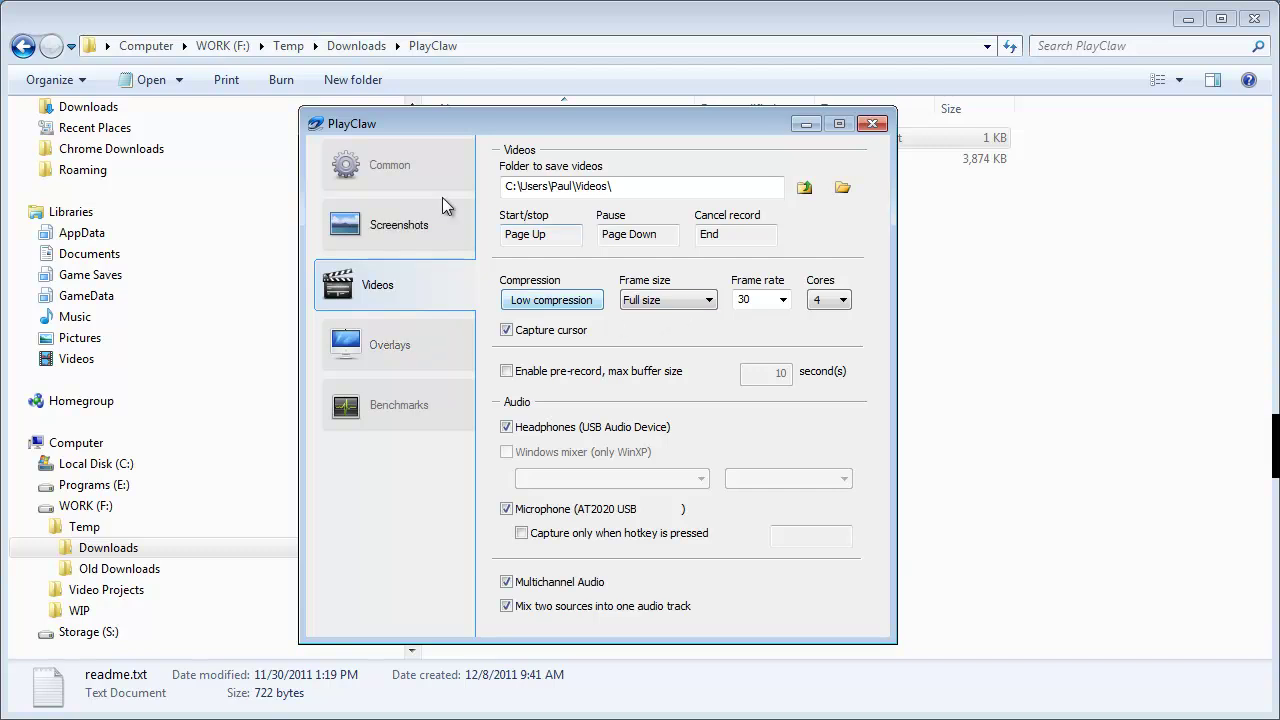
left_click(425, 168)
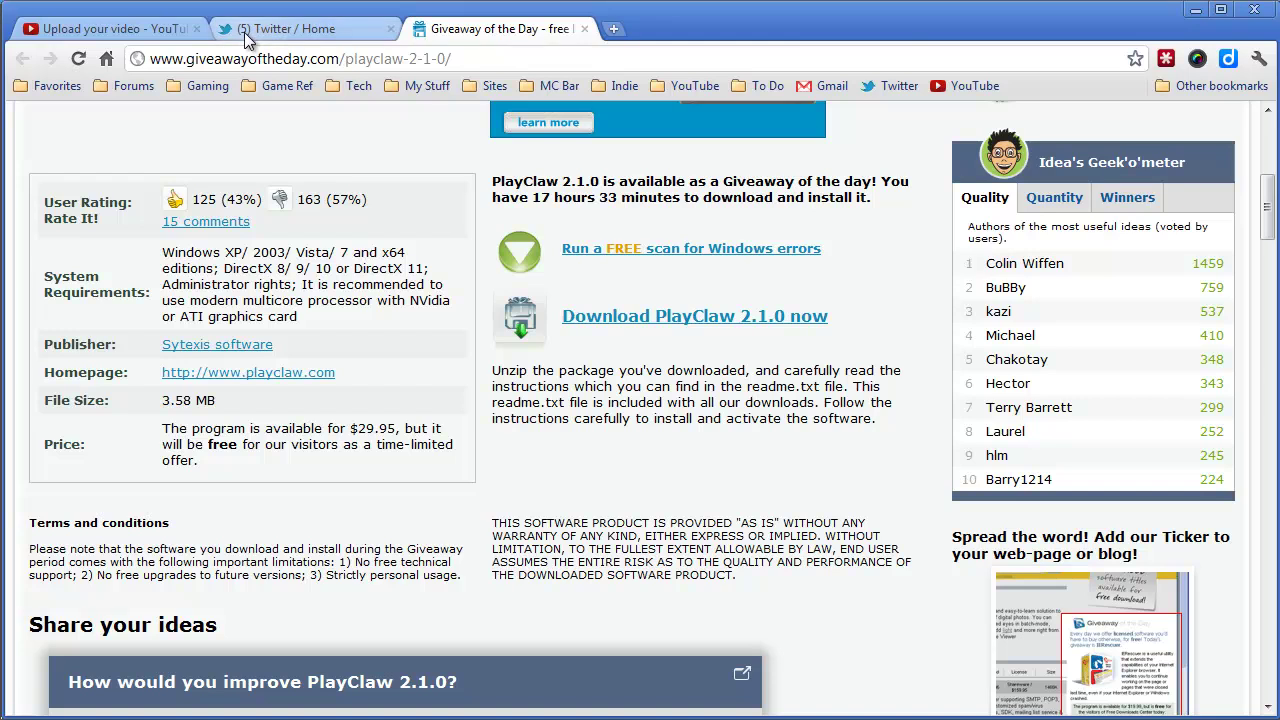
View the tweet about free PlayClaw in the Twitter timeline in the browser, and select the Giveaway of the Day page's web address
left_click(290, 29)
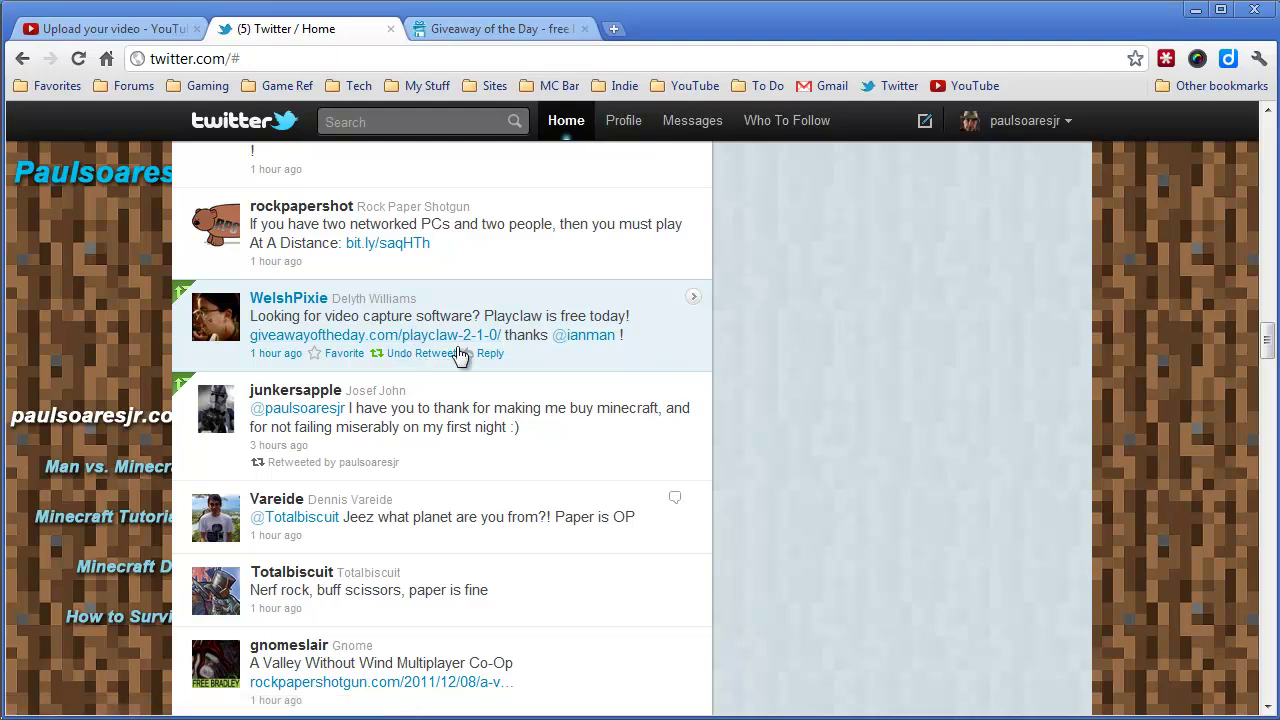
scroll(378, 328, "up", 20)
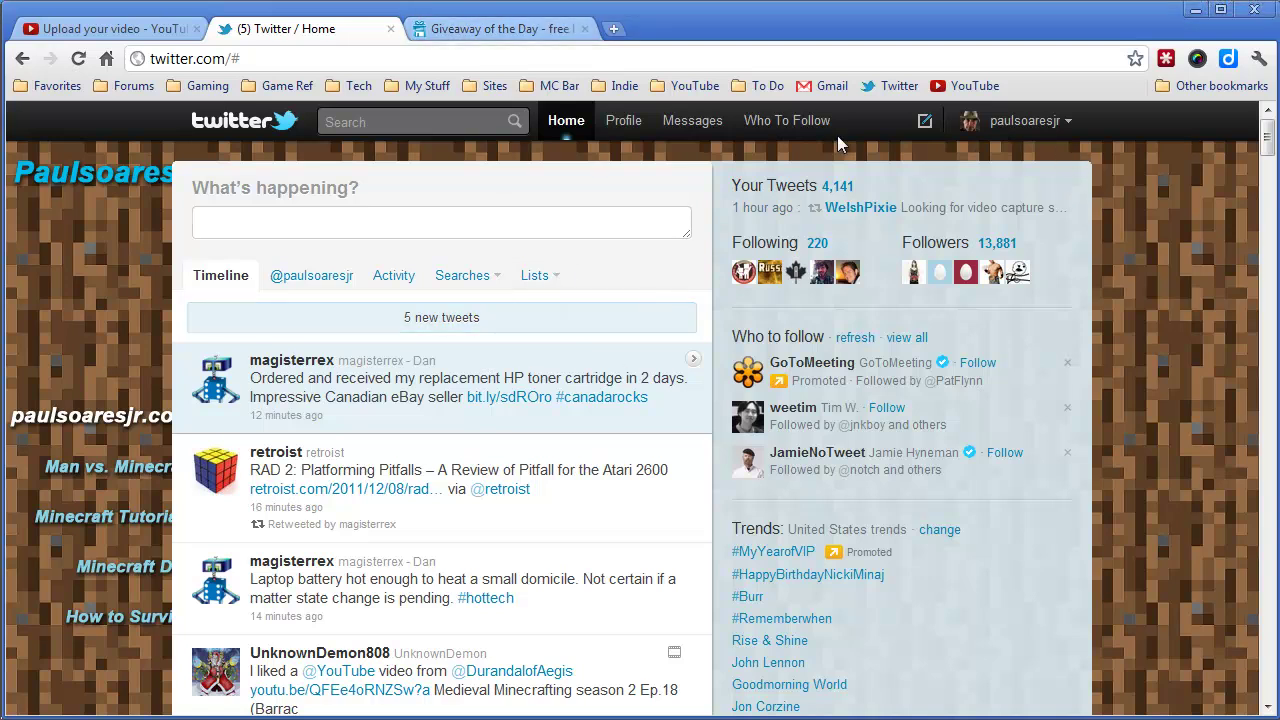
left_click(503, 31)
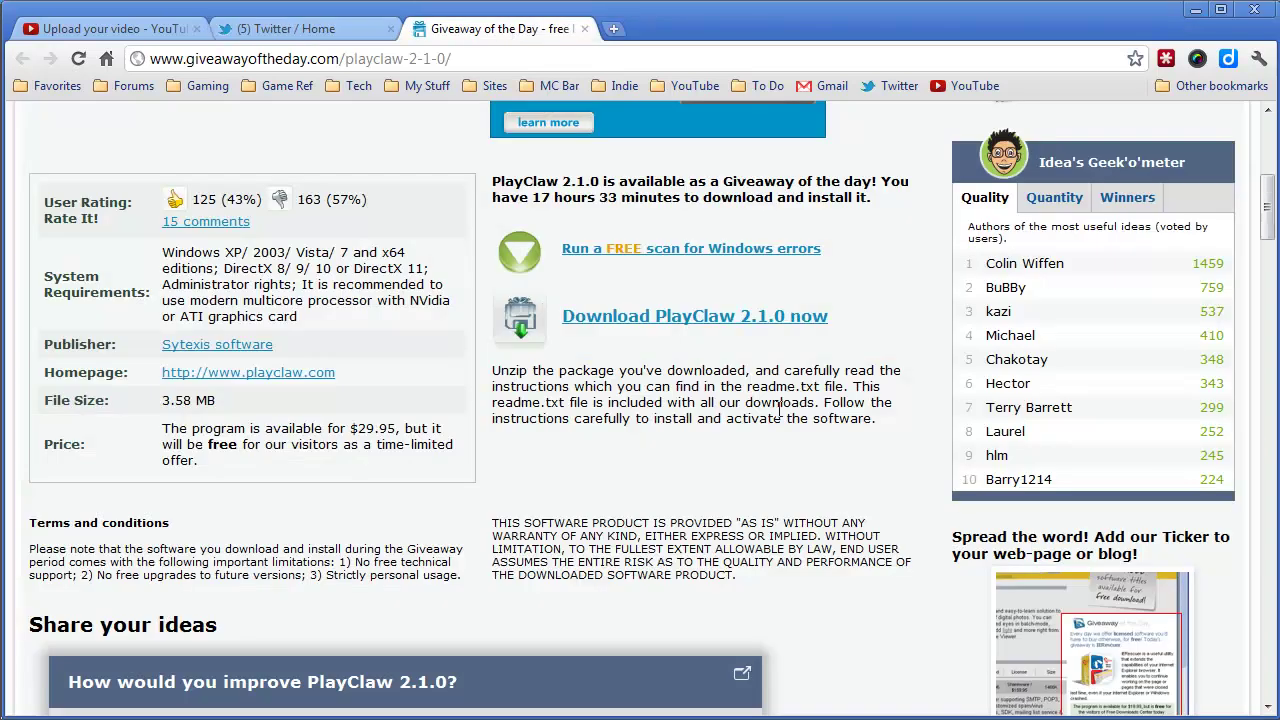
scroll(563, 416, "up", 3)
scroll(563, 416, "up", 2)
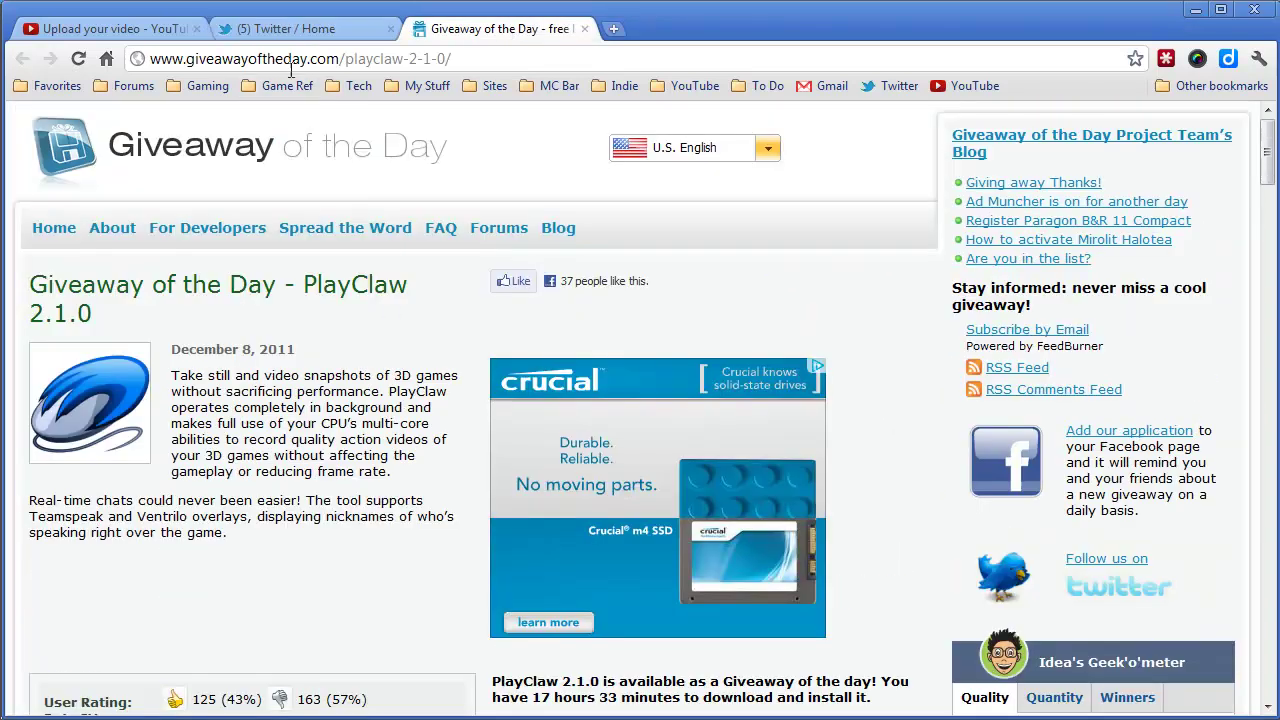
left_click(277, 58)
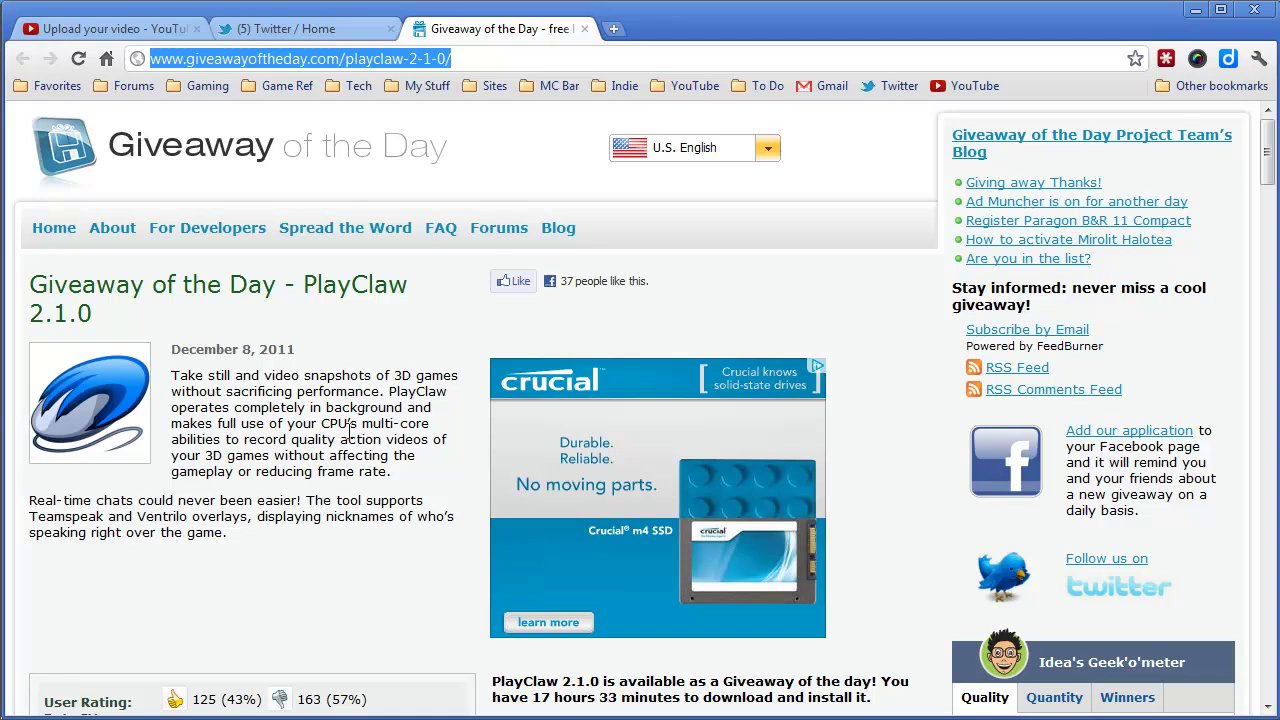